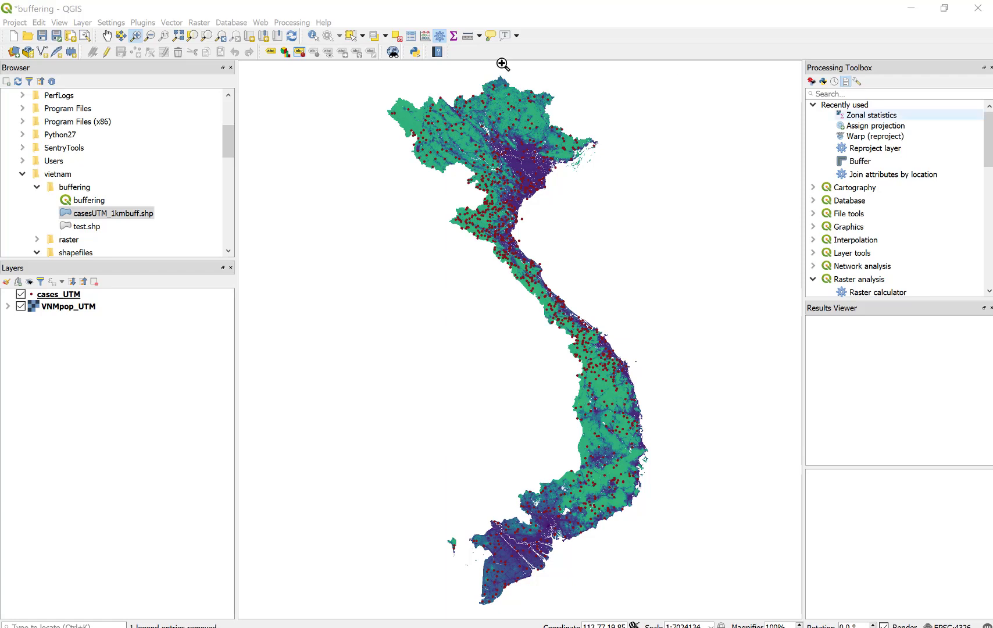
# Step: Start a Buffer operation on the cases_UTM layer with a distance of 1000 meters
pyautogui.click(176, 25)
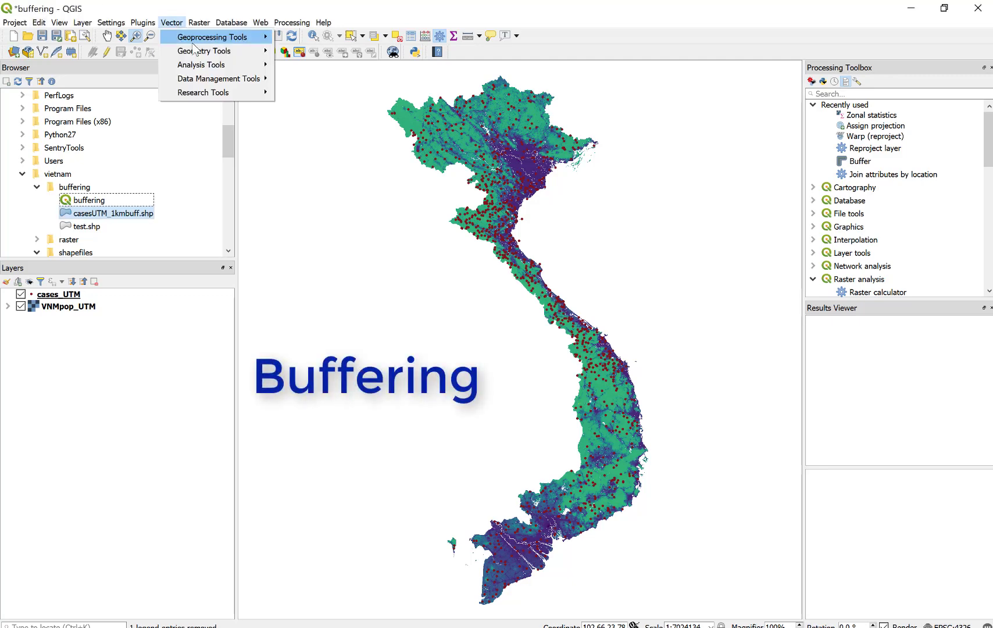
pyautogui.moveTo(193, 37)
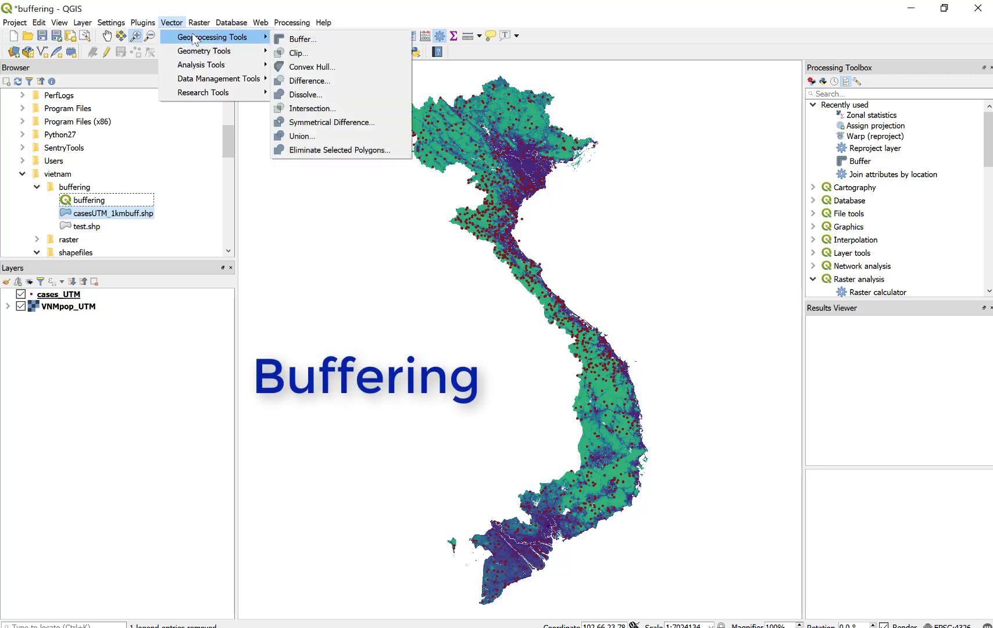
pyautogui.click(299, 40)
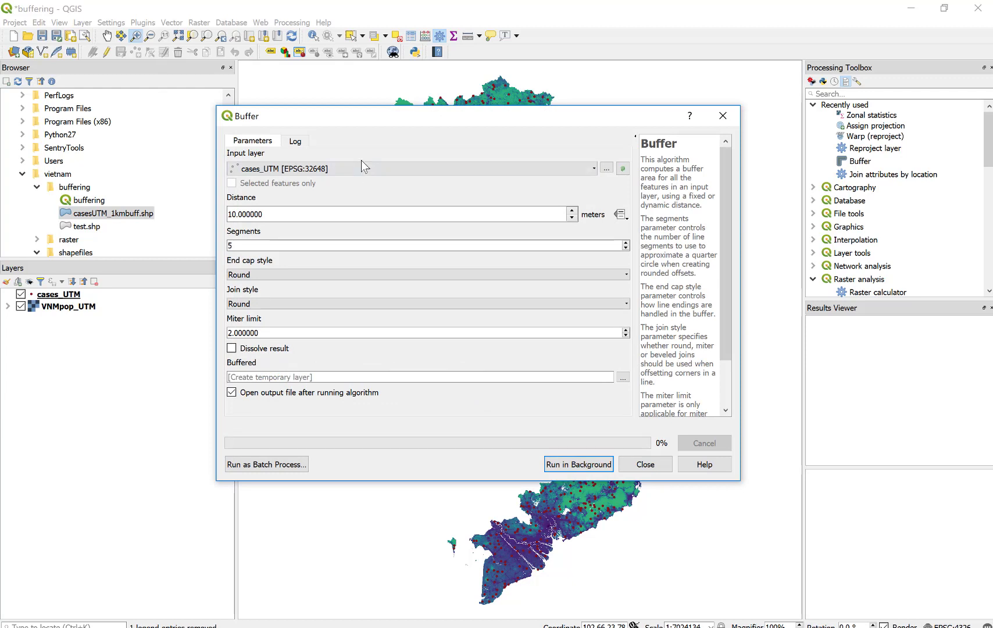
pyautogui.moveTo(296, 217); pyautogui.dragTo(178, 193)
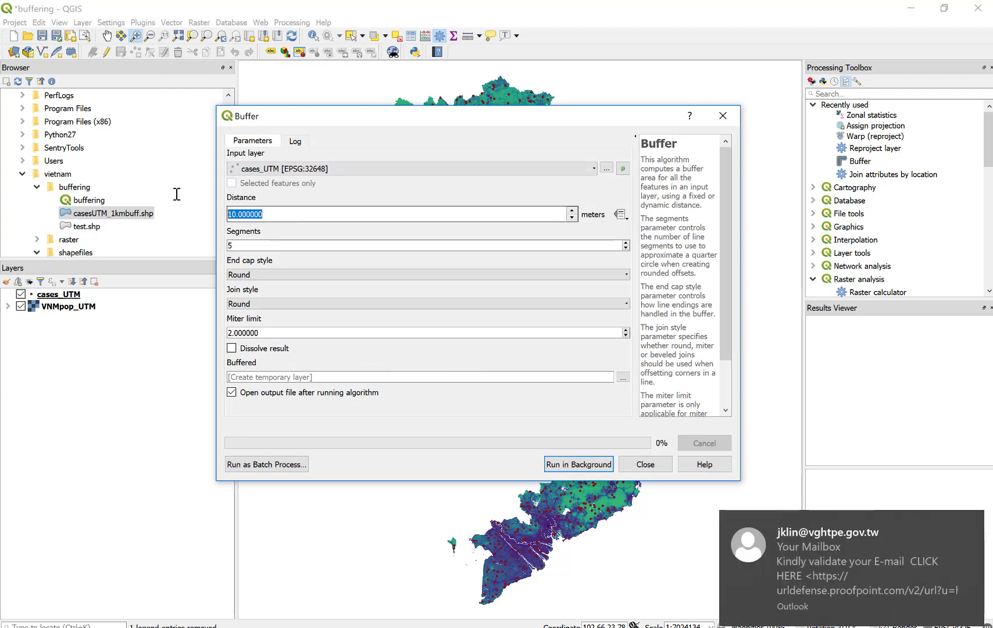
pyautogui.click(780, 531)
pyautogui.click(274, 231)
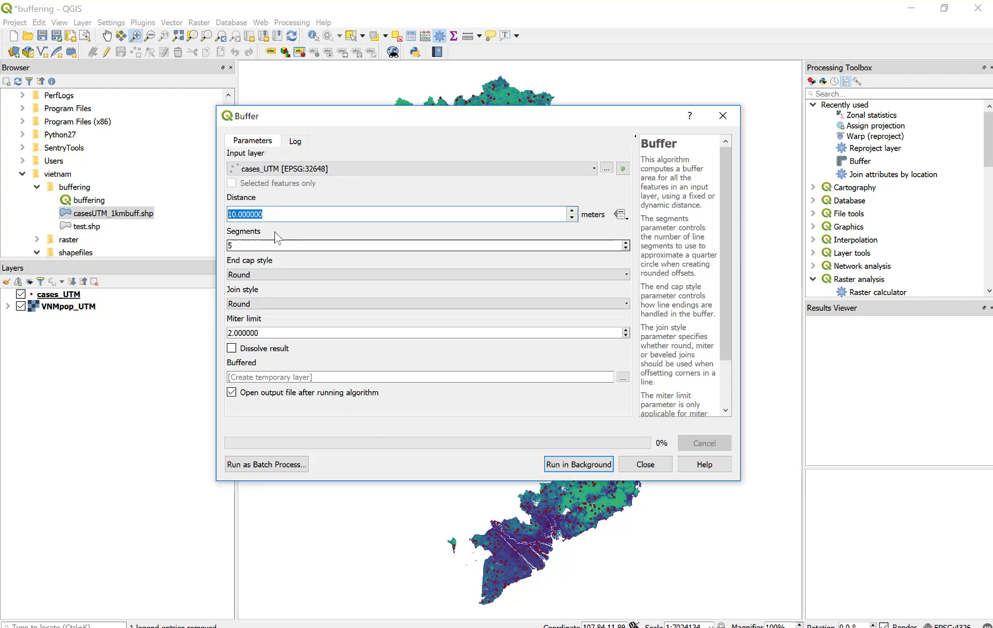
pyautogui.write('1000')
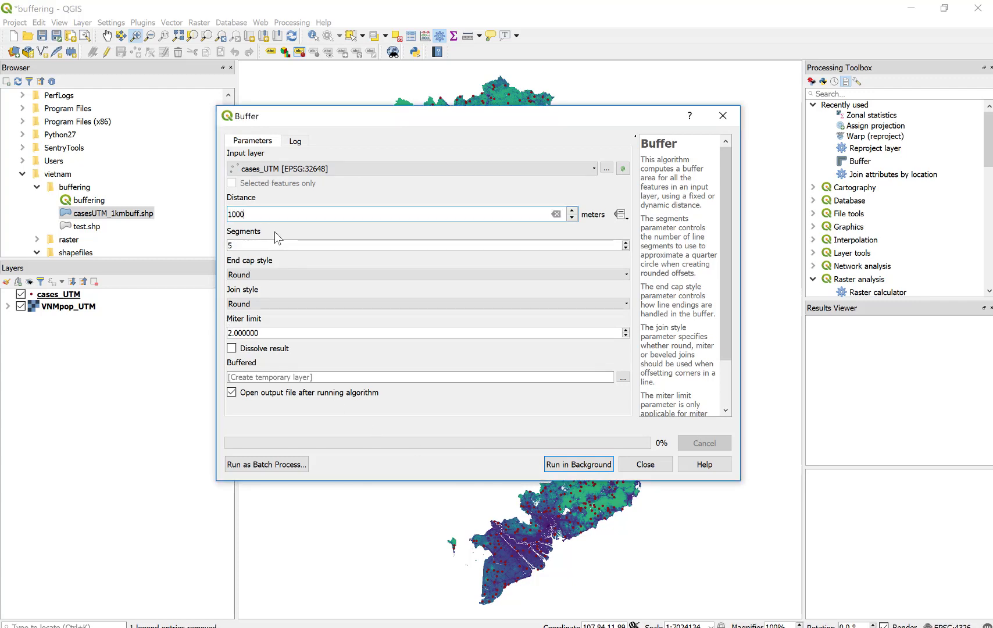
# Step: Set the buffer output to a shapefile named cases_utm_1kmbuffer in the vietnam/buffering folder
pyautogui.click(621, 377)
pyautogui.click(645, 400)
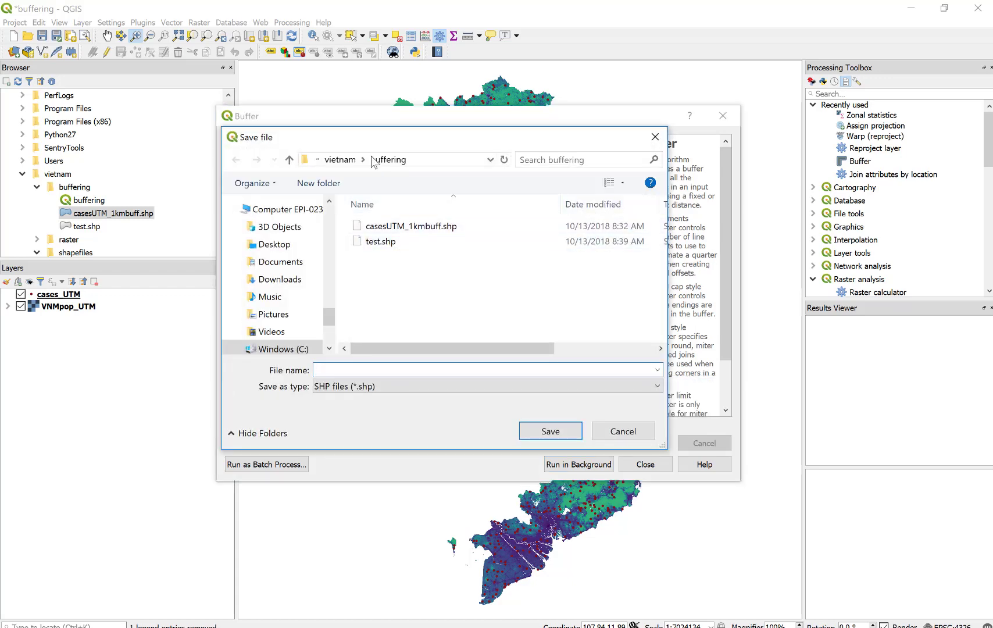
pyautogui.click(374, 368)
pyautogui.write('cases')
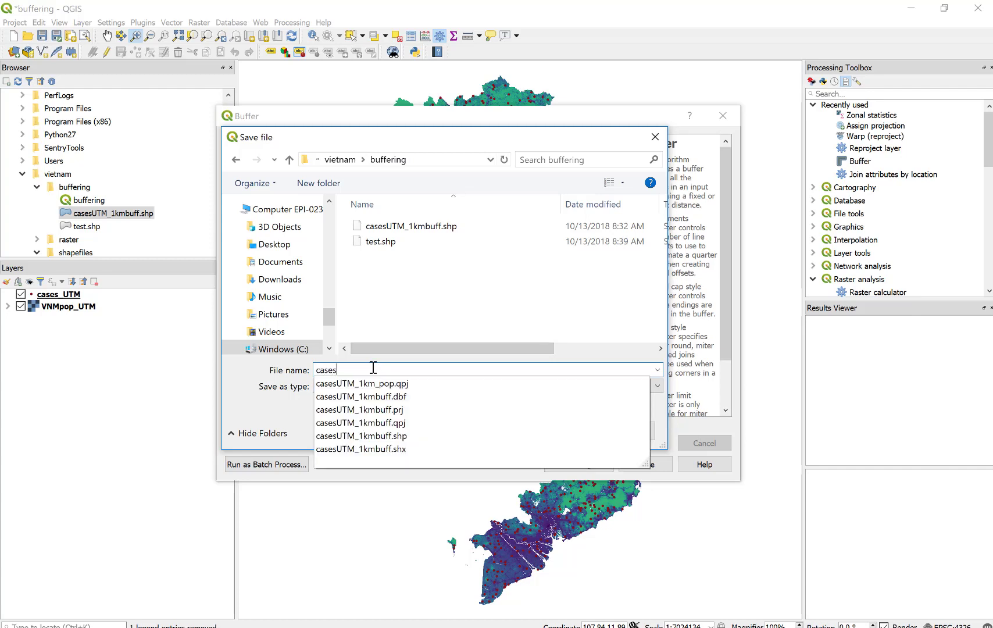
pyautogui.write('_utm1')
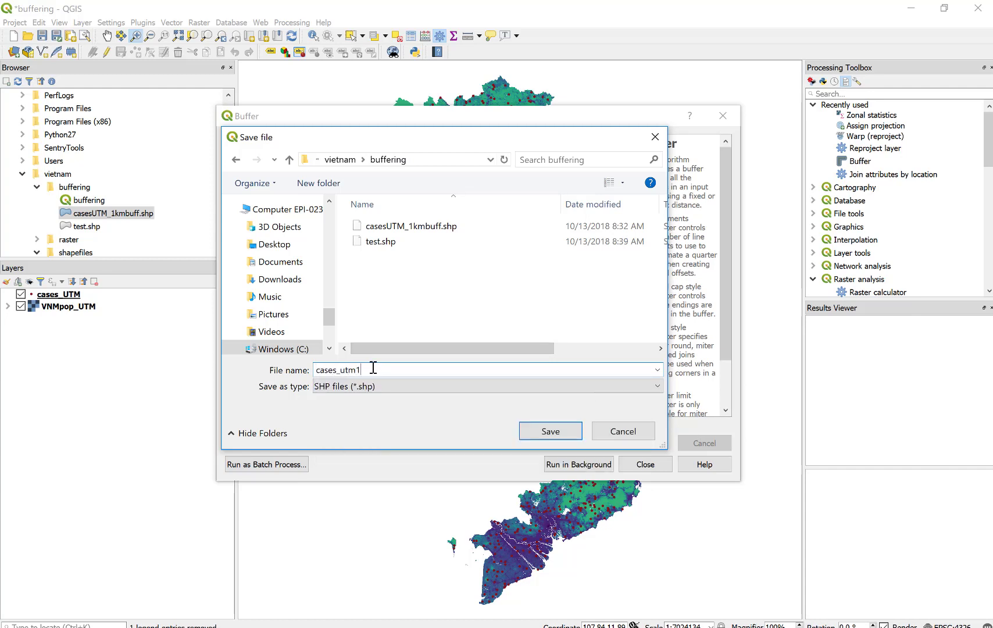
pyautogui.press('BackSpace')
pyautogui.write('_1kmbuffer')
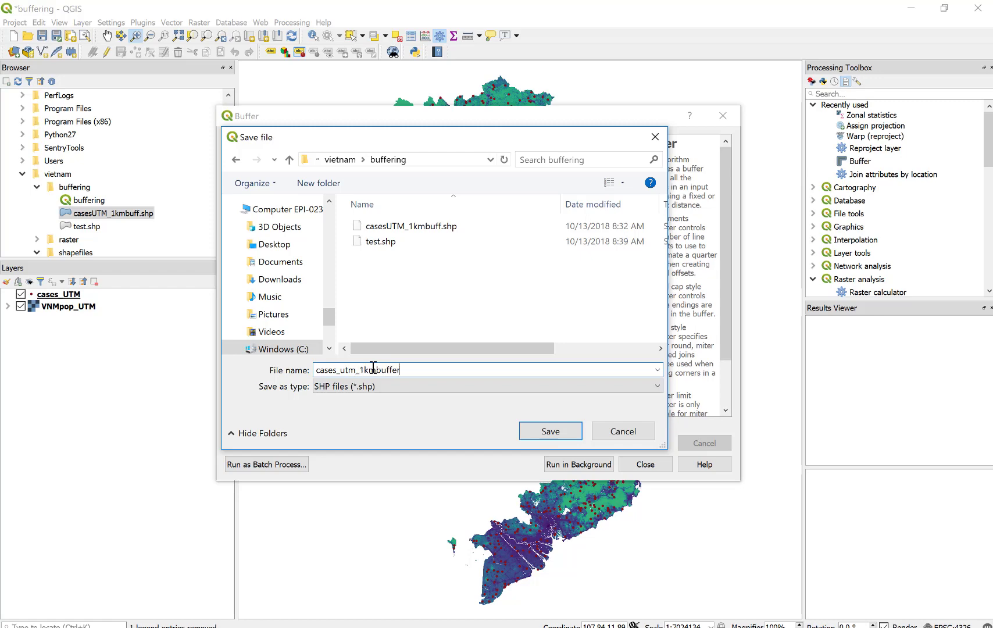
pyautogui.click(540, 429)
# Step: Turn off opening the output file after running, run the buffer and close its dialog
pyautogui.click(280, 397)
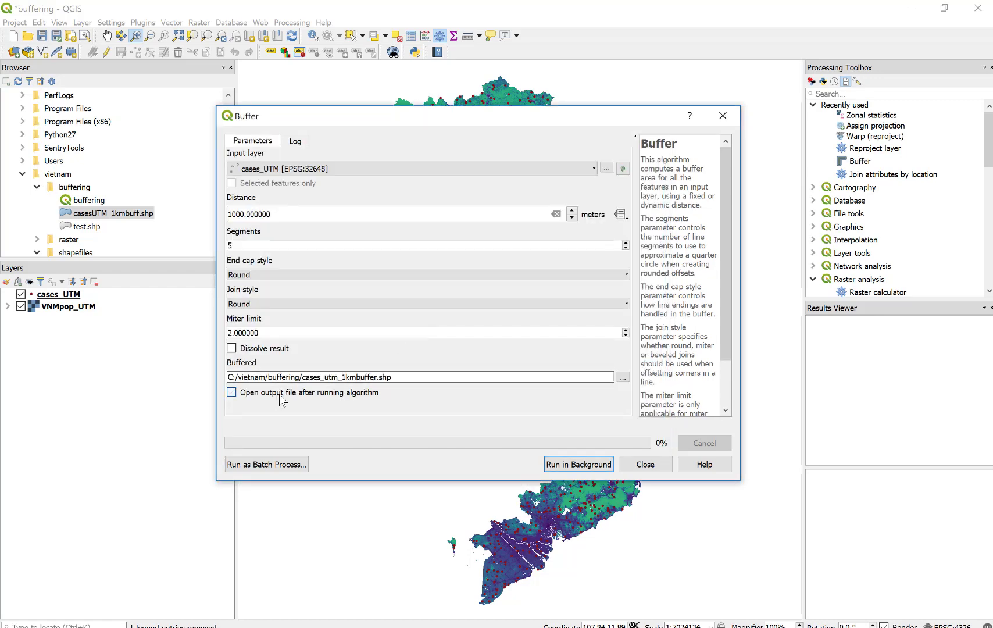
pyautogui.click(585, 466)
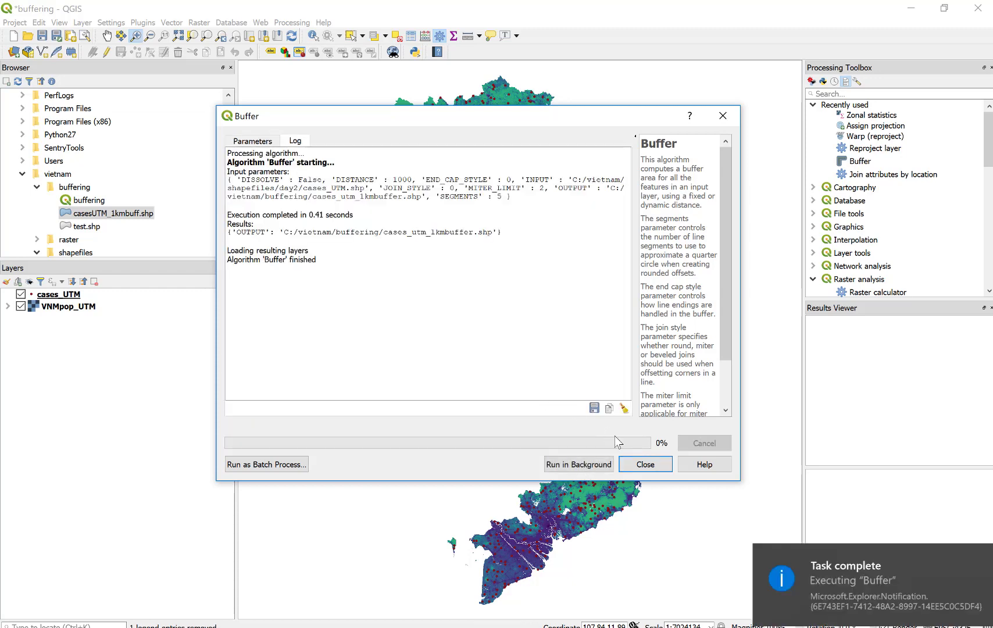
pyautogui.click(645, 464)
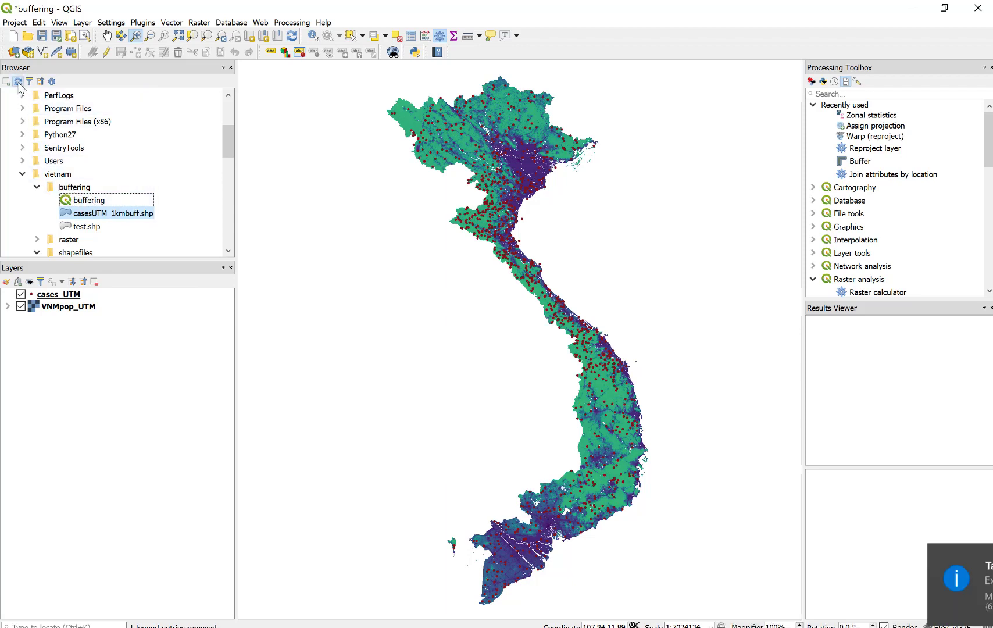
# Step: Add cases_utm_1kmbuffer.shp to the project between cases_UTM and VNMpop_UTM, and inspect the buffers around the northwestern case points
pyautogui.moveTo(75, 215); pyautogui.dragTo(58, 292)
pyautogui.click(135, 35)
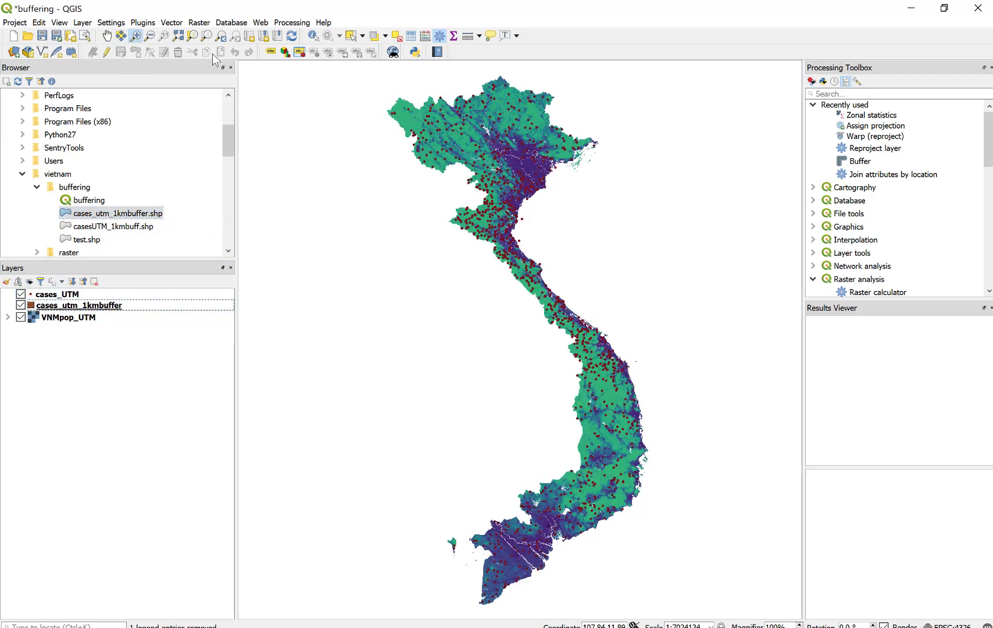
pyautogui.moveTo(412, 108); pyautogui.dragTo(462, 148)
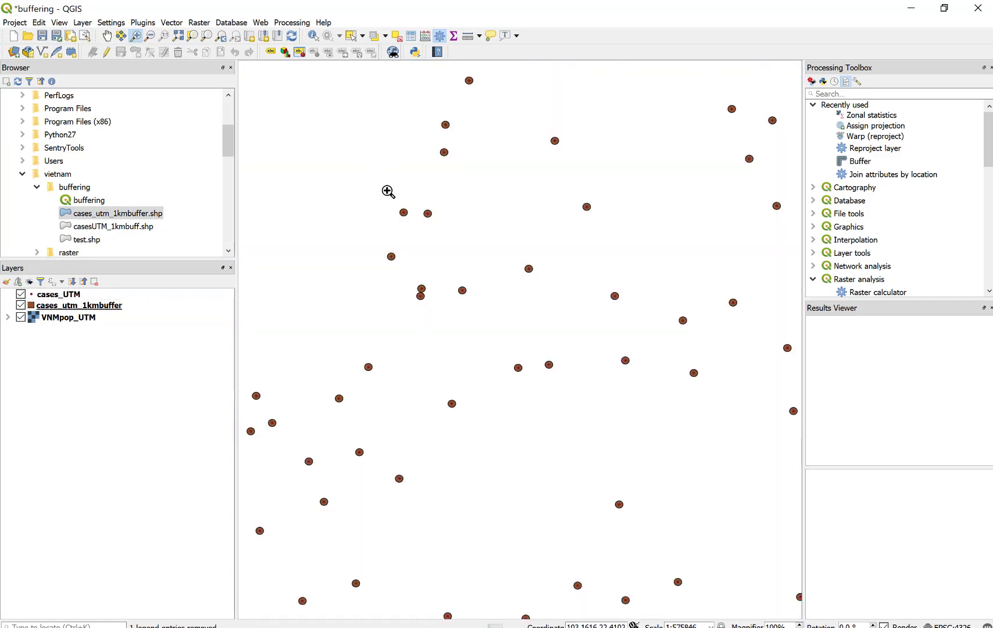
pyautogui.moveTo(388, 195); pyautogui.dragTo(486, 306)
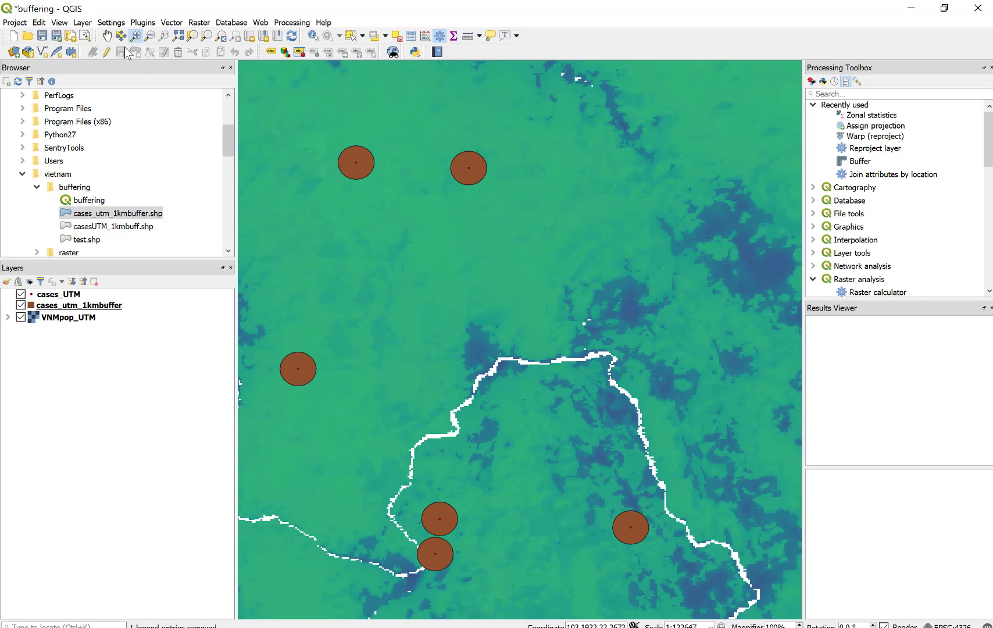
pyautogui.click(179, 37)
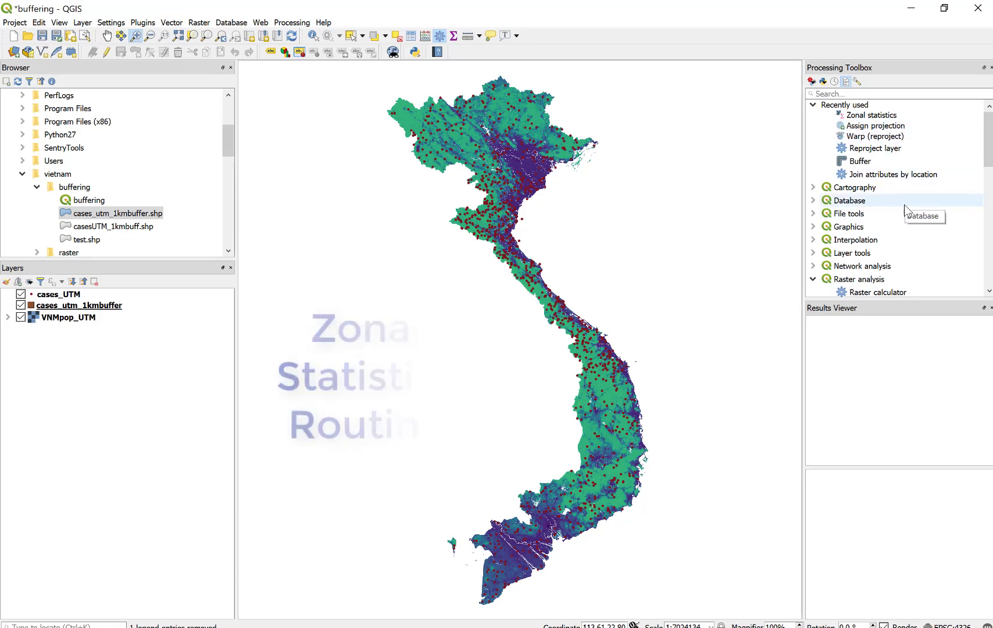
# Step: Start Zonal Statistics for cases_utm_1kmbuffer with VNMpop_UTM as the raster layer and Band 1 (Gray) as the raster band
pyautogui.scroll(-2, 873, 209)
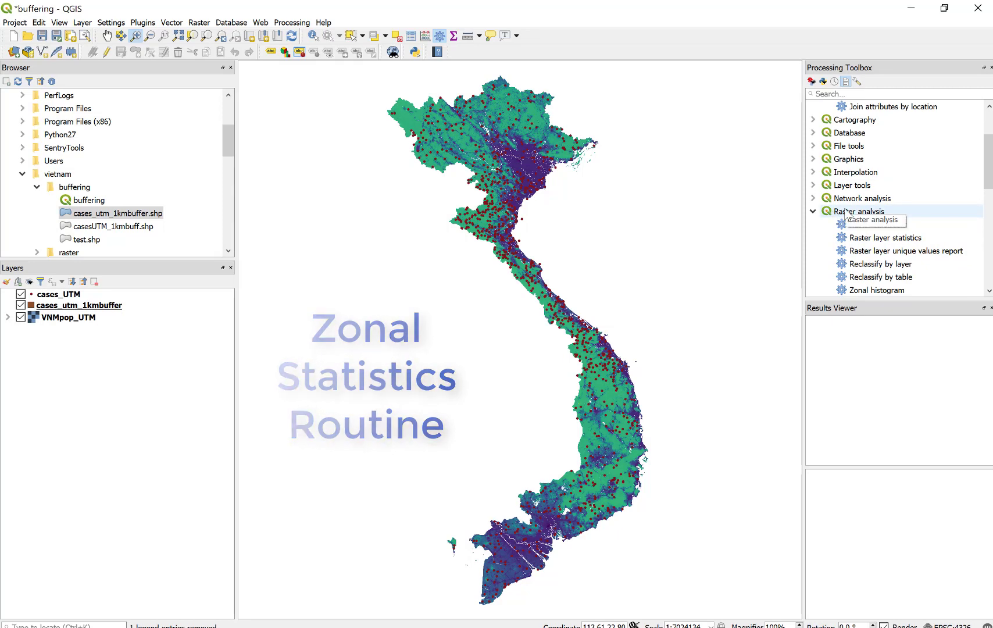
pyautogui.scroll(-1, 843, 208)
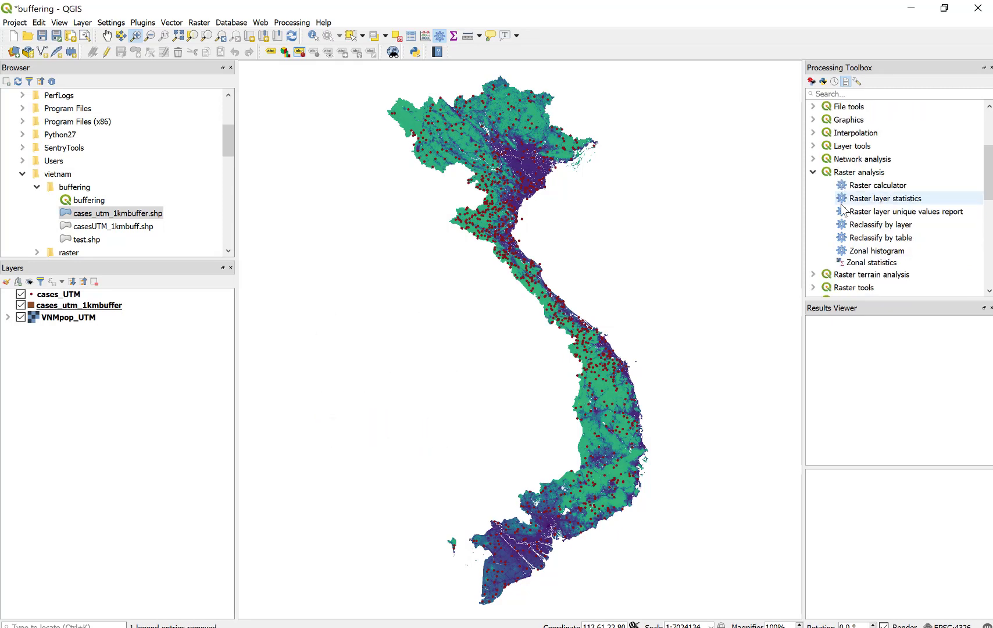
pyautogui.doubleClick(871, 262)
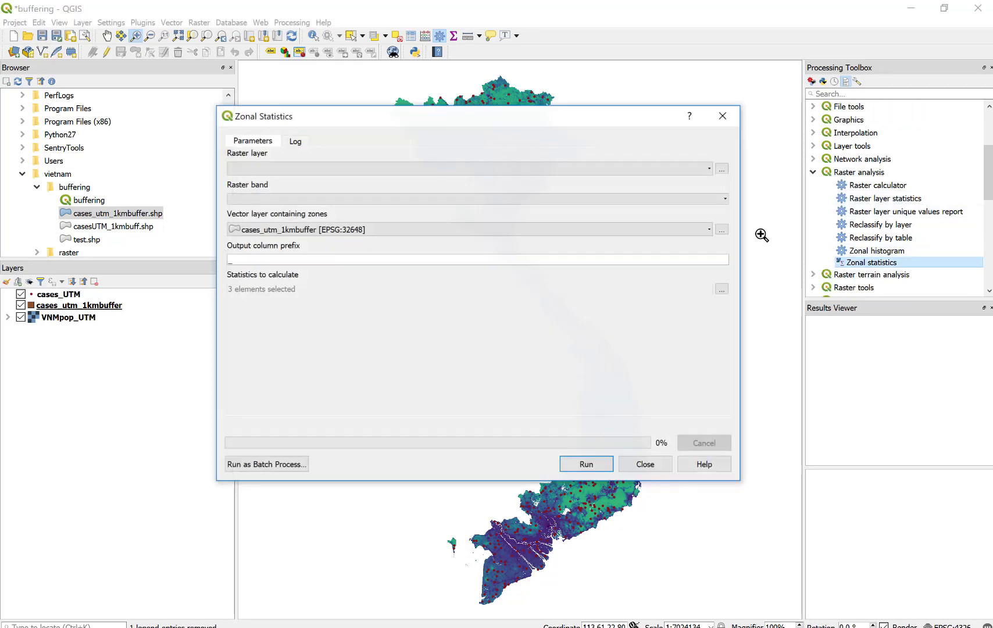
pyautogui.click(391, 170)
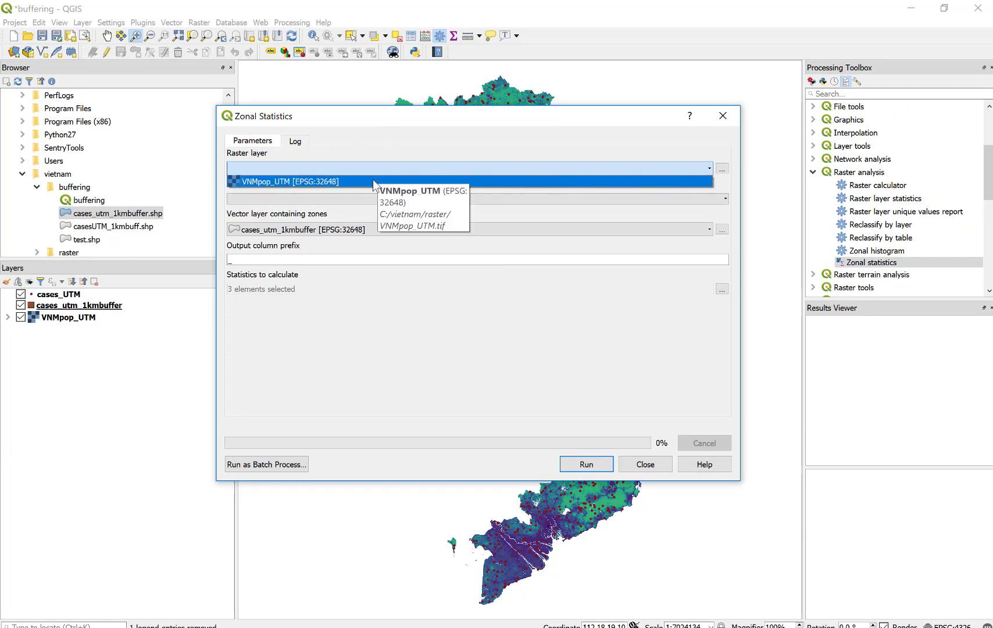
pyautogui.click(374, 181)
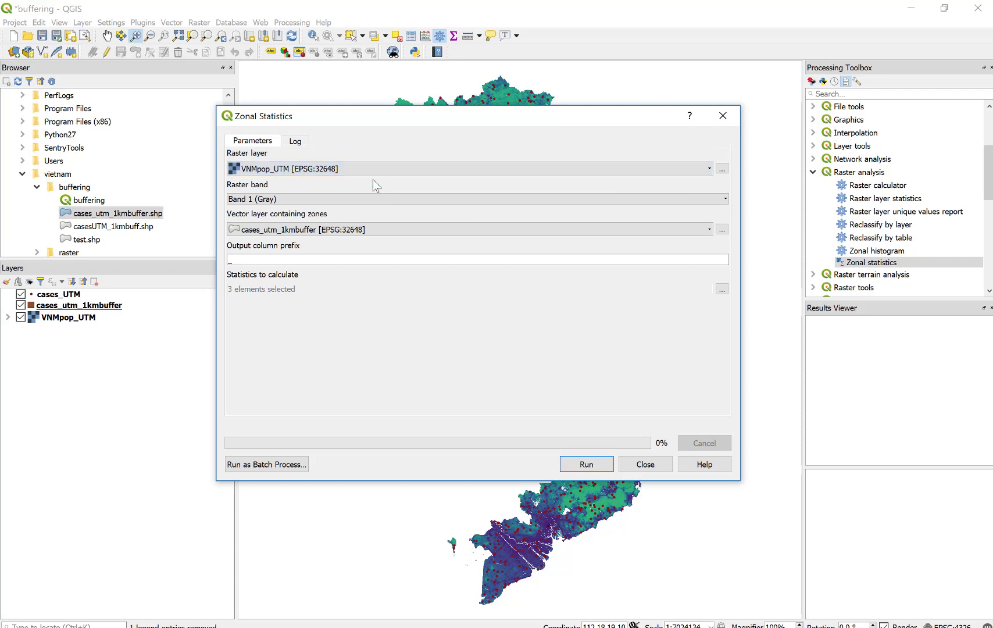
pyautogui.click(353, 199)
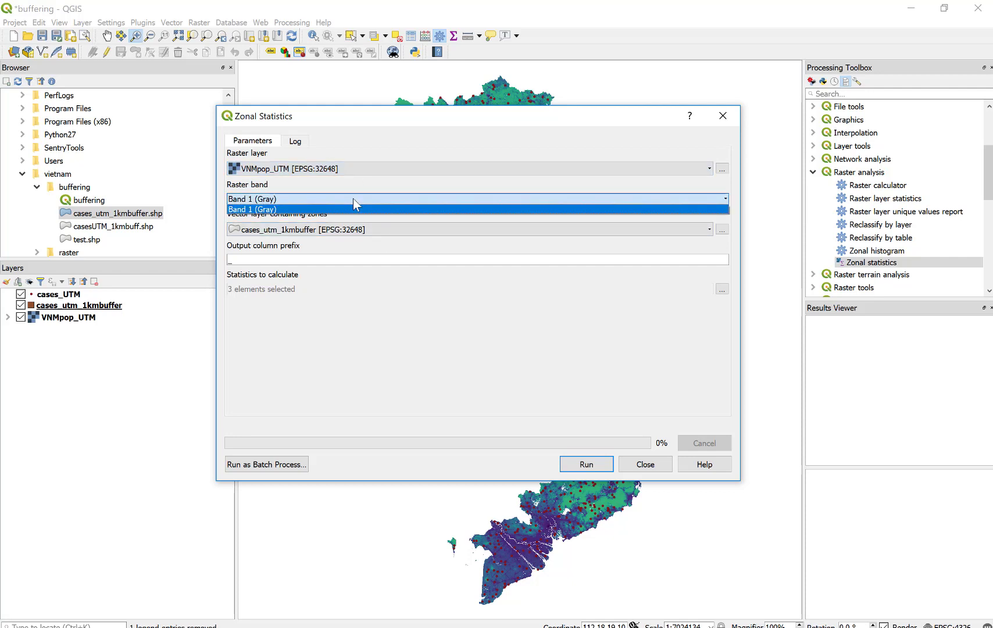
pyautogui.click(352, 199)
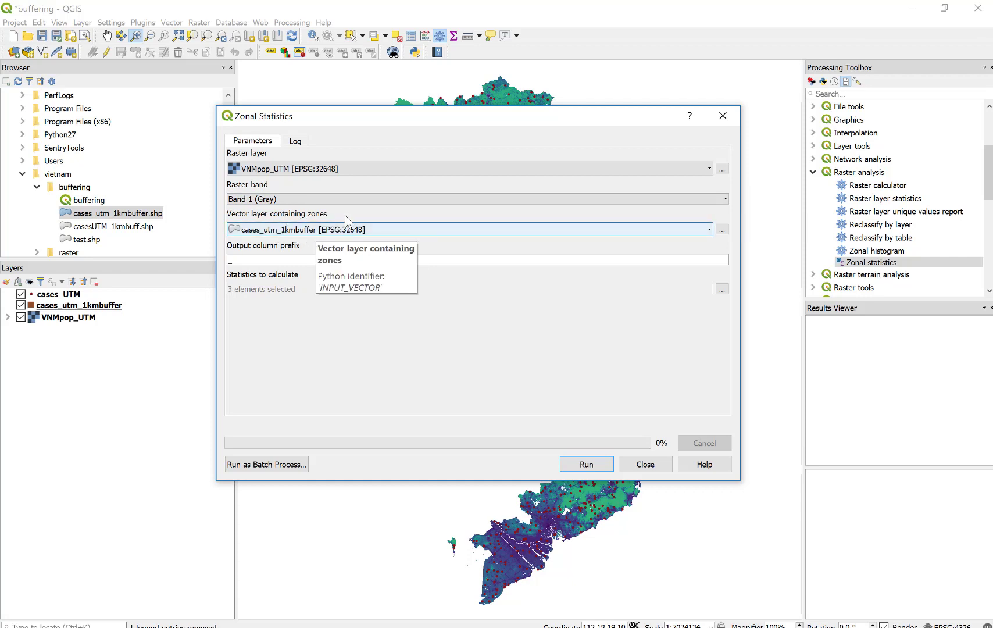
# Step: Set the zonal statistics output column prefix to VNMpop_
pyautogui.doubleClick(230, 260)
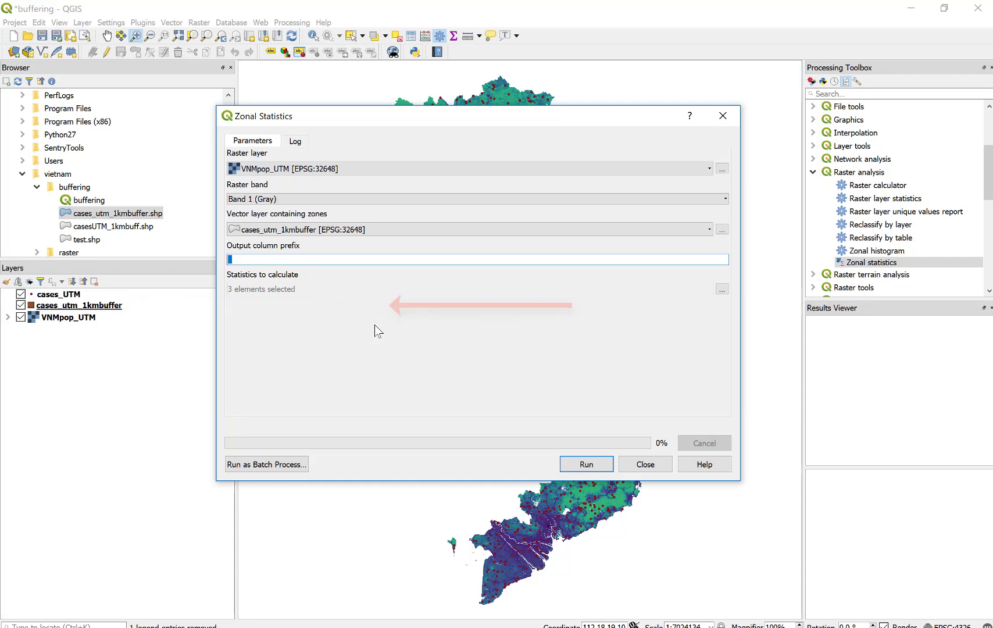
pyautogui.write('VNMpop')
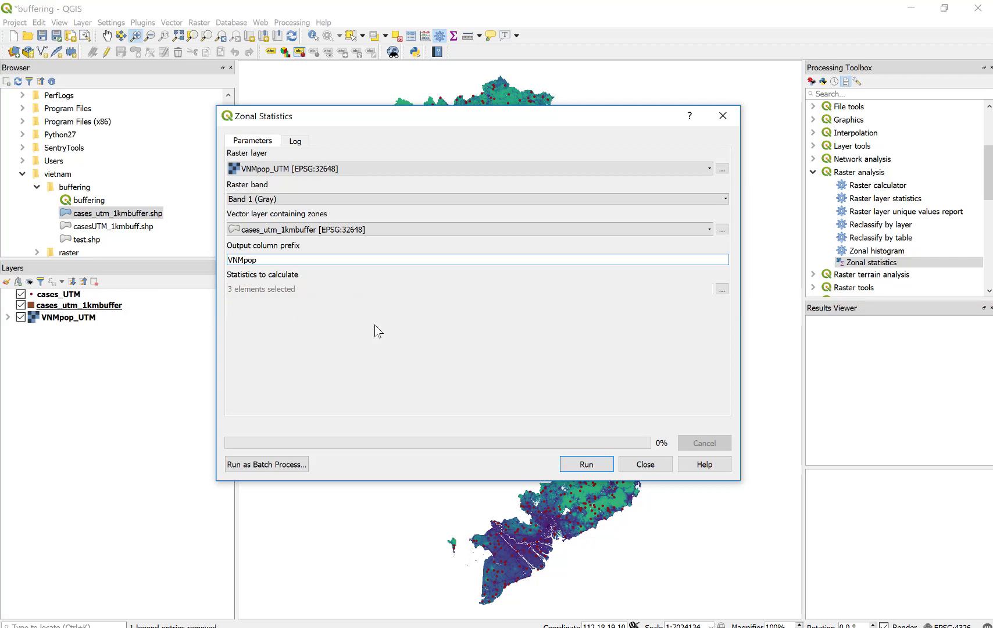
pyautogui.write('_')
# Step: Limit the statistics to calculate to Sum only, run the zonal statistics and close the dialog
pyautogui.click(721, 289)
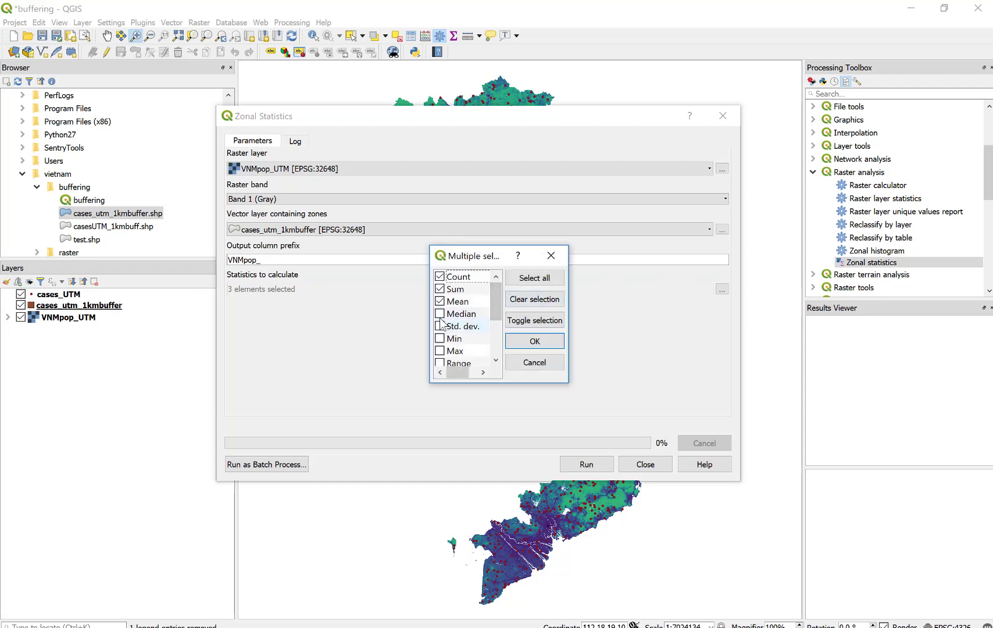
pyautogui.click(444, 277)
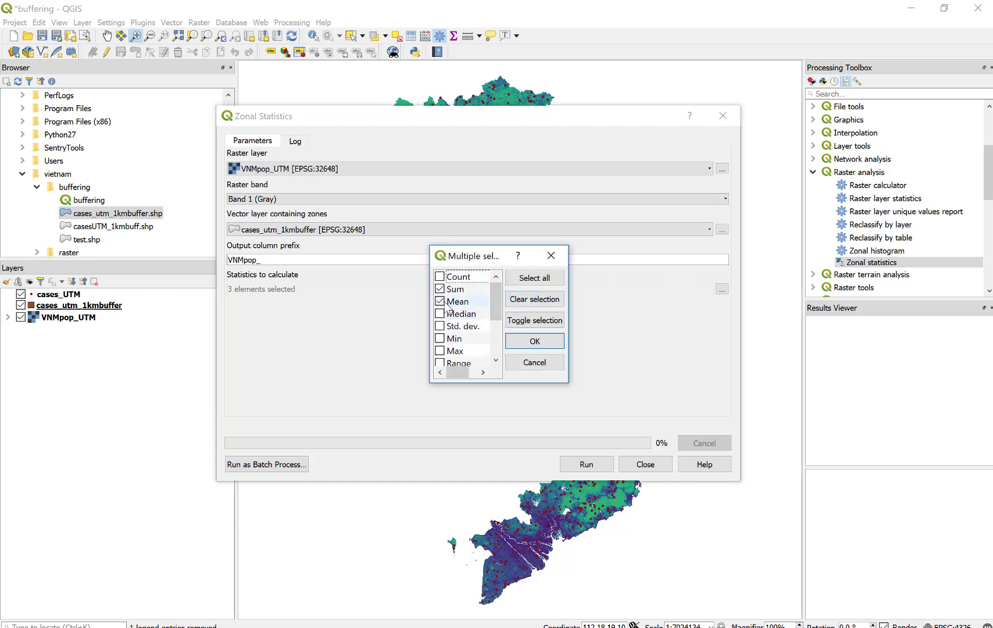
pyautogui.click(470, 301)
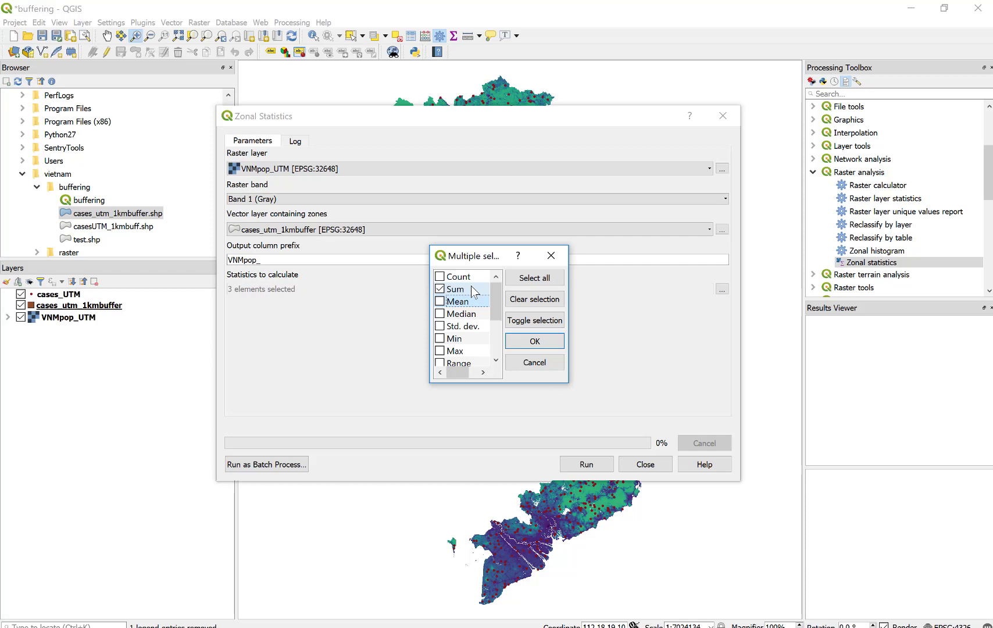
pyautogui.click(530, 343)
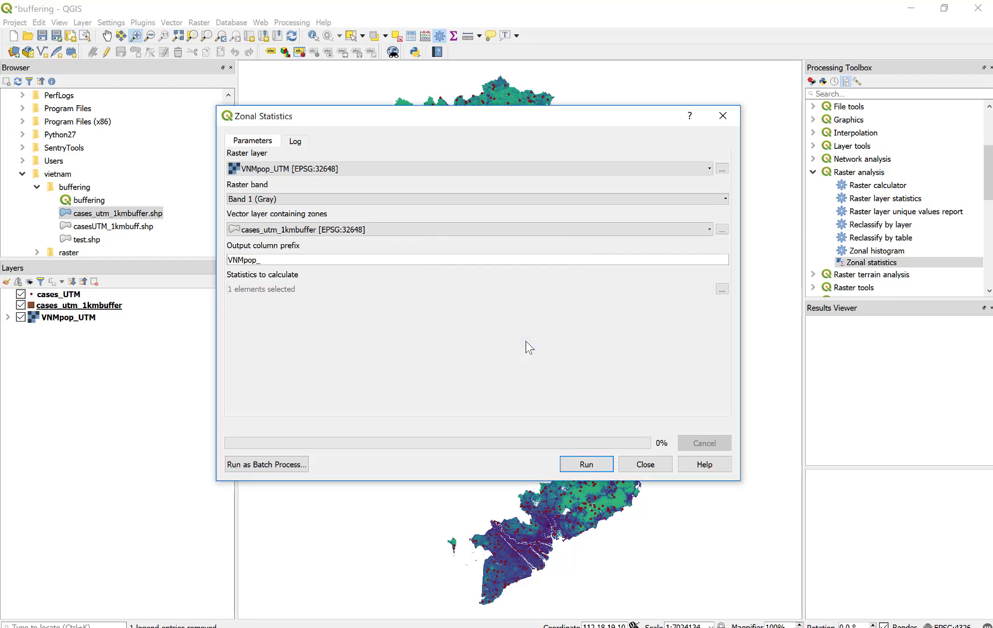
pyautogui.click(600, 470)
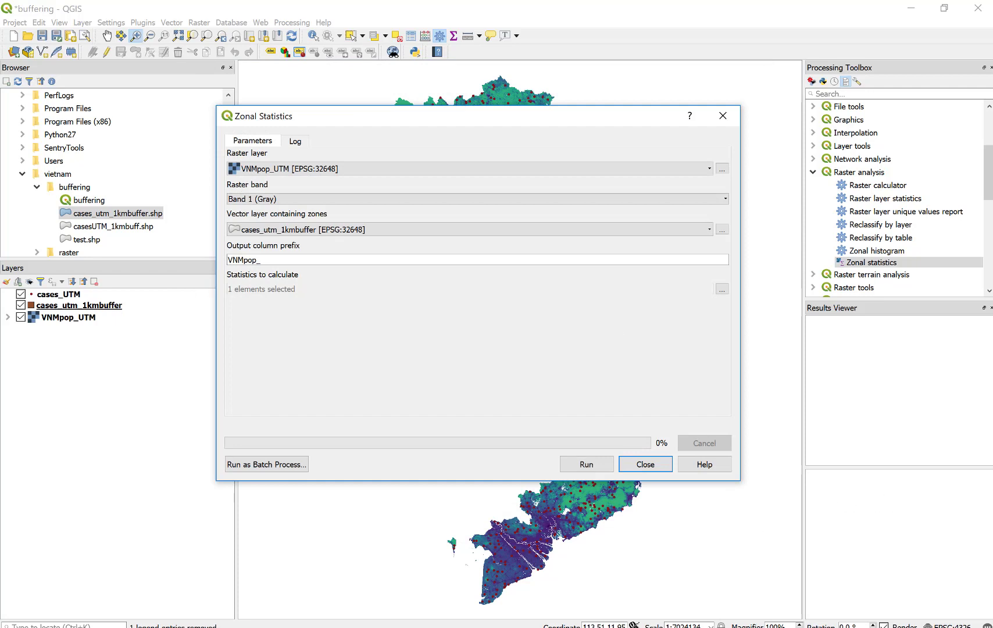
pyautogui.press('Escape')
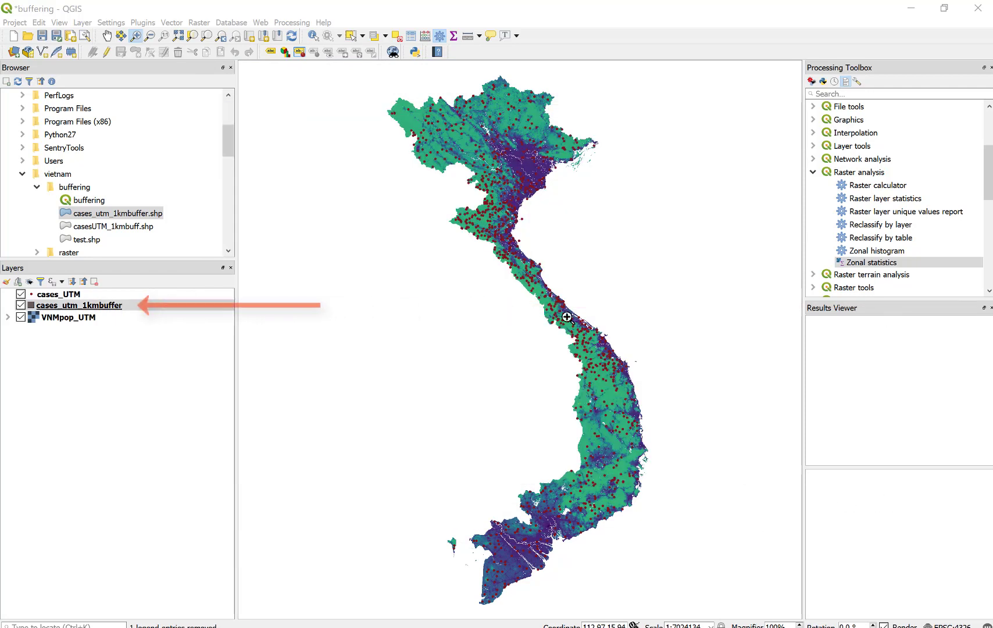
# Step: Open the attribute table of the cases_utm_1kmbuffer layer to examine the population sums
pyautogui.rightClick(106, 306)
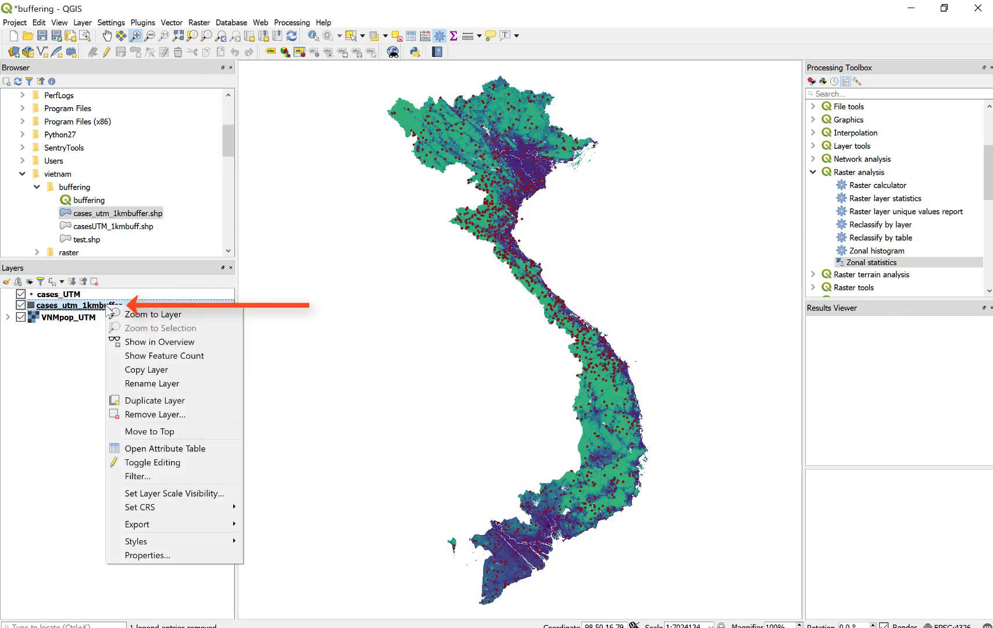
pyautogui.click(194, 448)
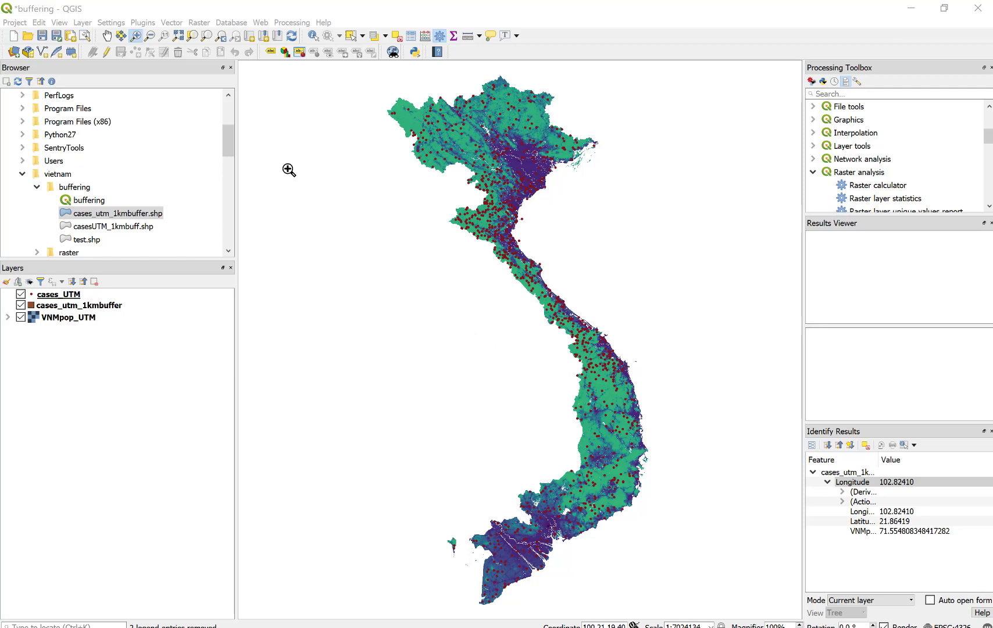
# Step: Start Join Attributes by Location with cases_UTM as the input layer and cases_utm_1kmbuffer as the join layer
pyautogui.click(173, 26)
pyautogui.moveTo(203, 79)
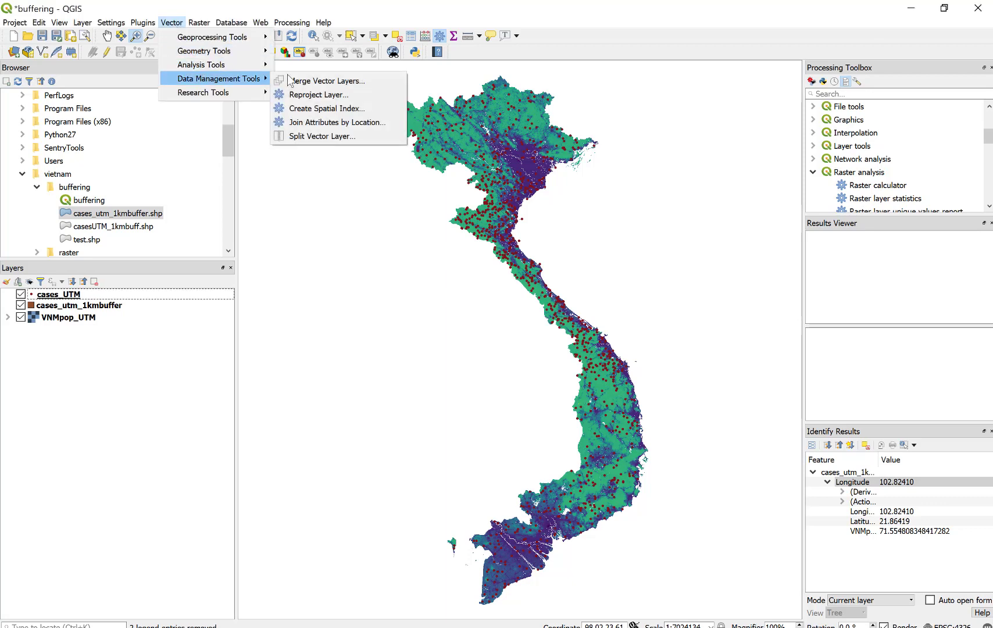
pyautogui.click(369, 129)
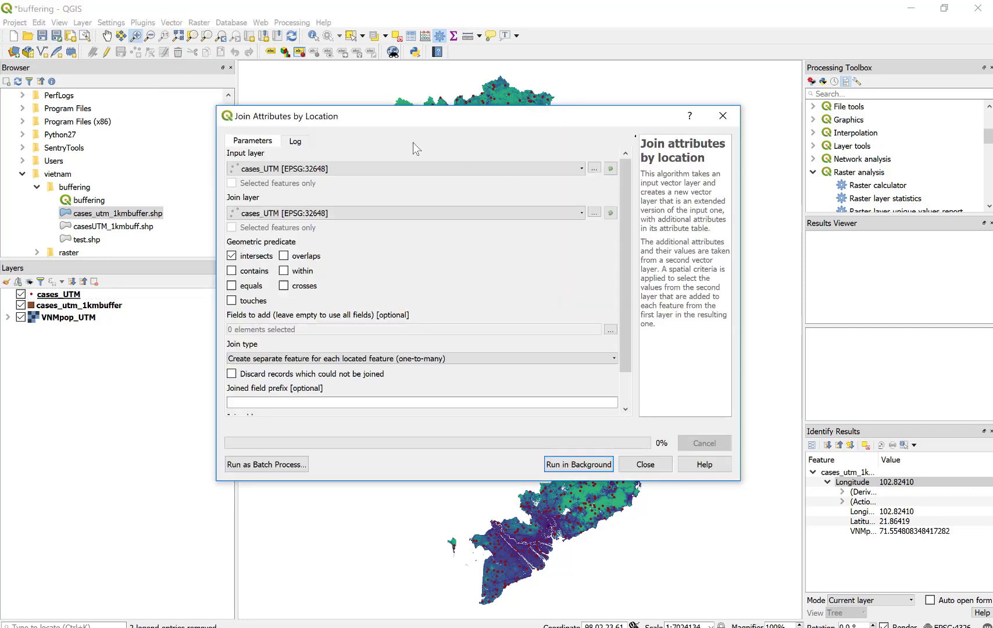
pyautogui.click(346, 170)
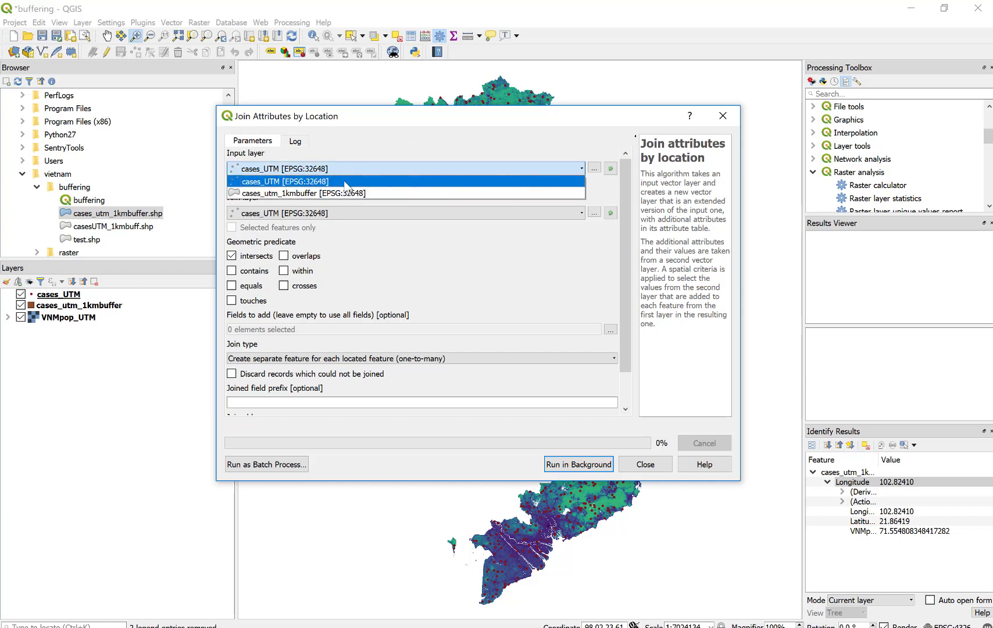
pyautogui.click(347, 182)
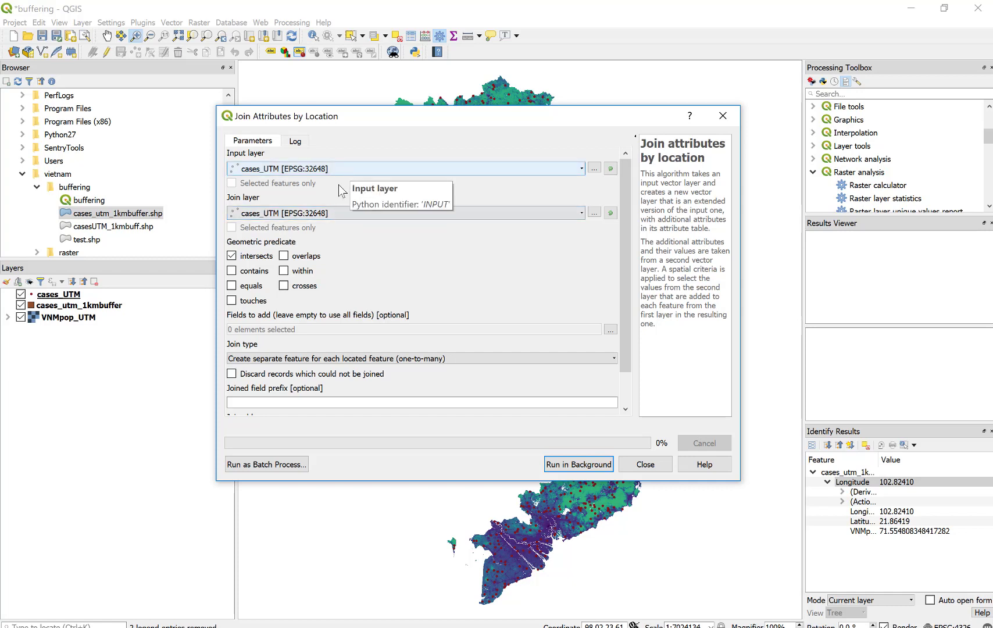
pyautogui.click(334, 214)
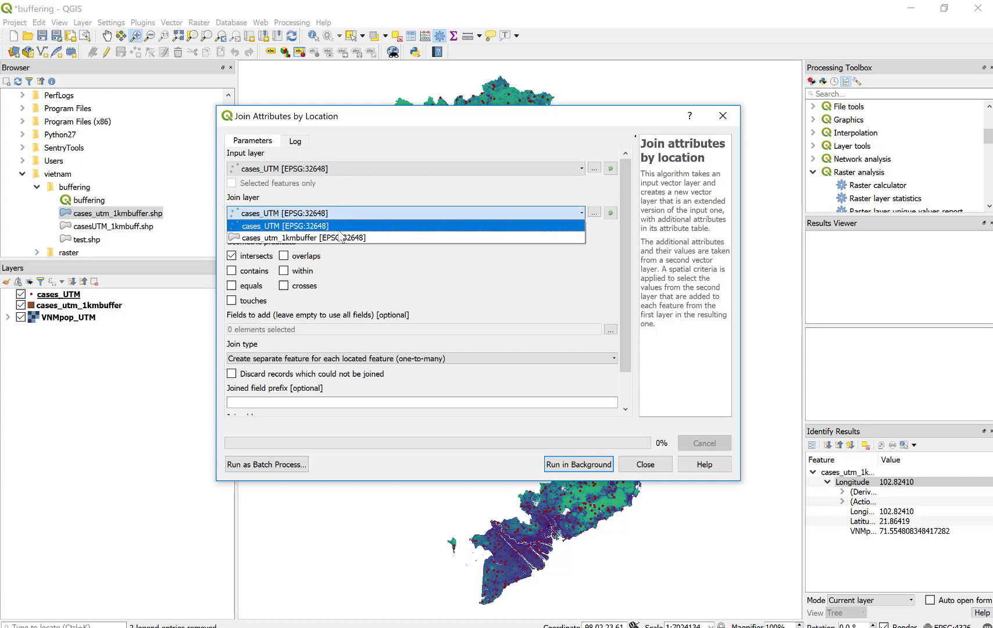
pyautogui.click(341, 236)
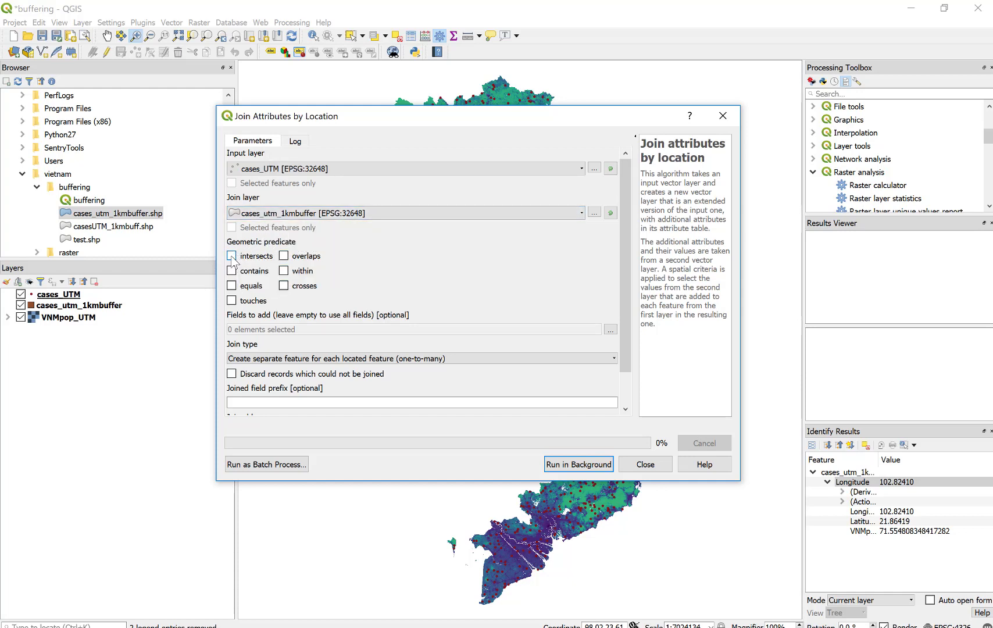
# Step: Configure the join to use only the within predicate, adding only VNMpop_sum and taking attributes of the first located feature (one-to-one)
pyautogui.click(285, 272)
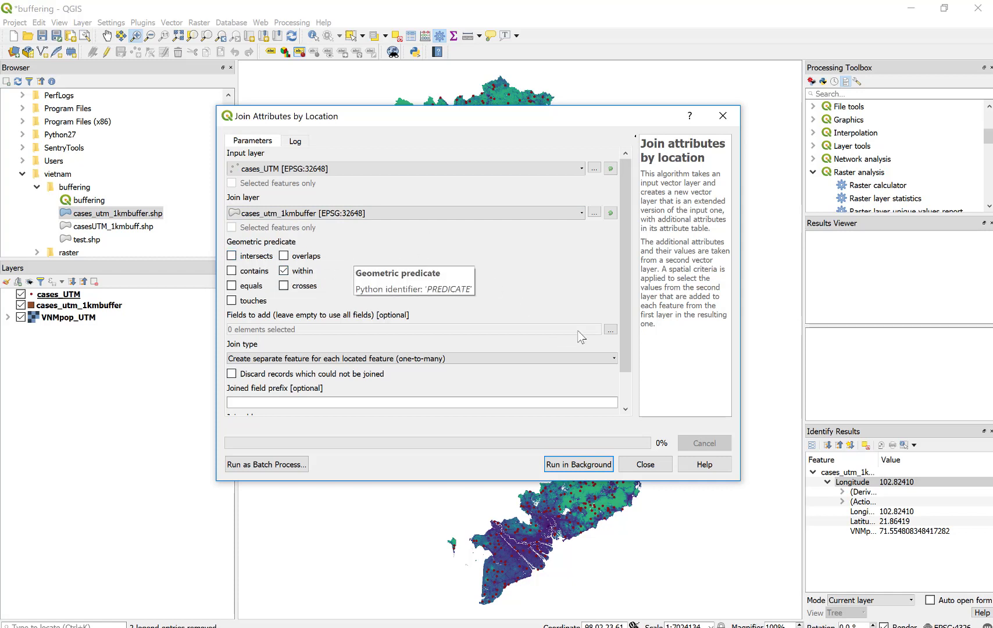
pyautogui.click(610, 330)
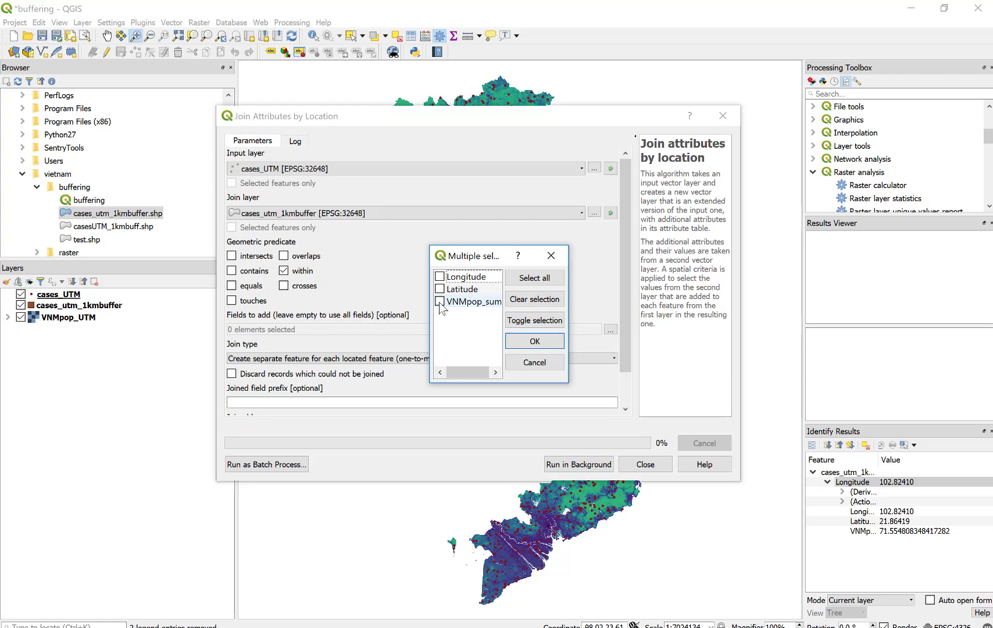
pyautogui.click(534, 342)
pyautogui.click(554, 355)
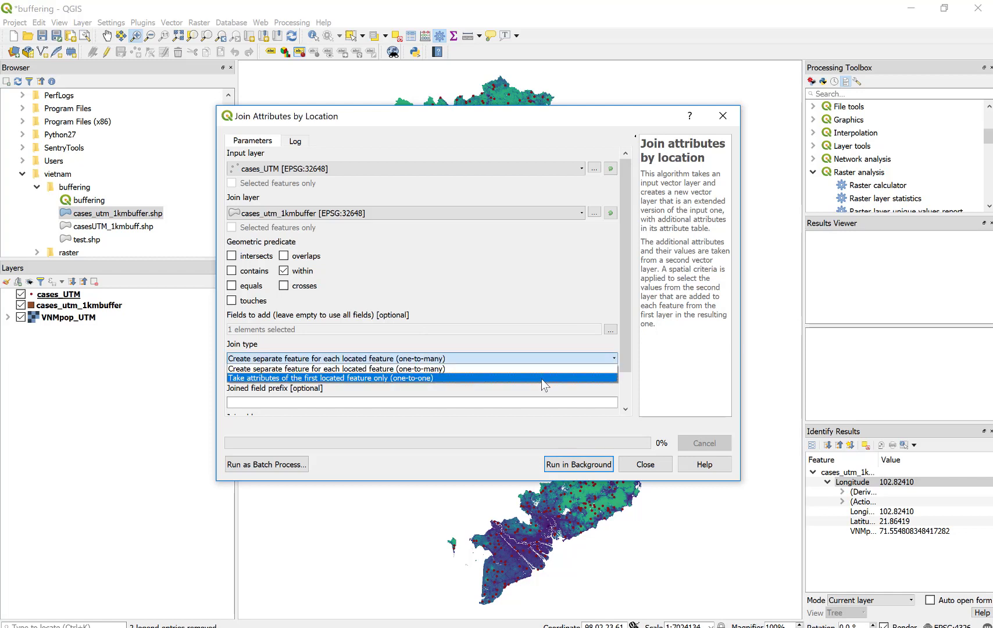
pyautogui.click(541, 378)
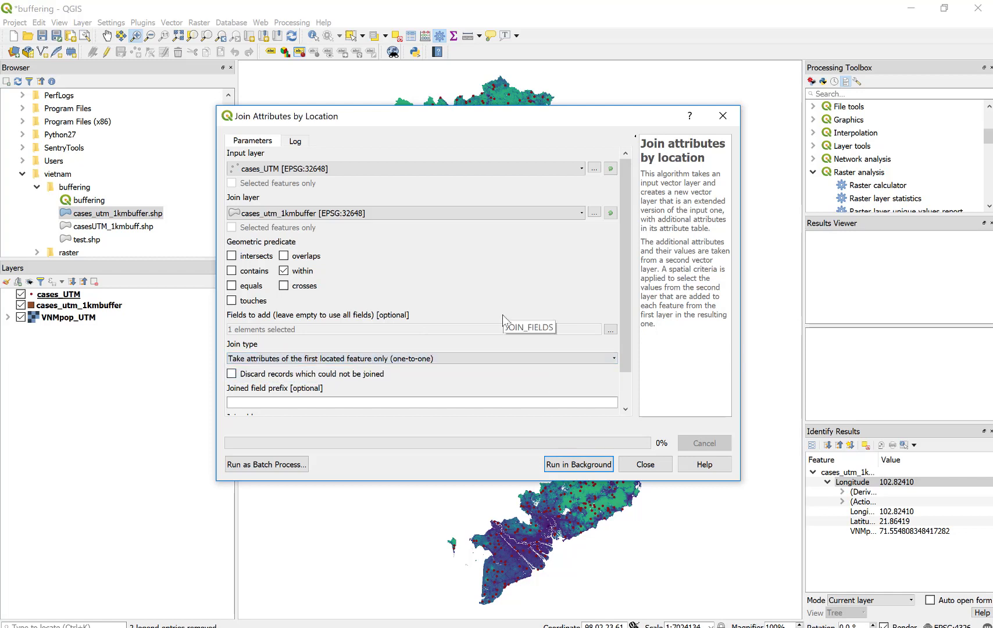
# Step: Save the joined layer as casesUTM_popsum1km.shp in the vietnam/buffering folder, disable opening the output file, and run the join
pyautogui.moveTo(625, 314); pyautogui.dragTo(637, 356)
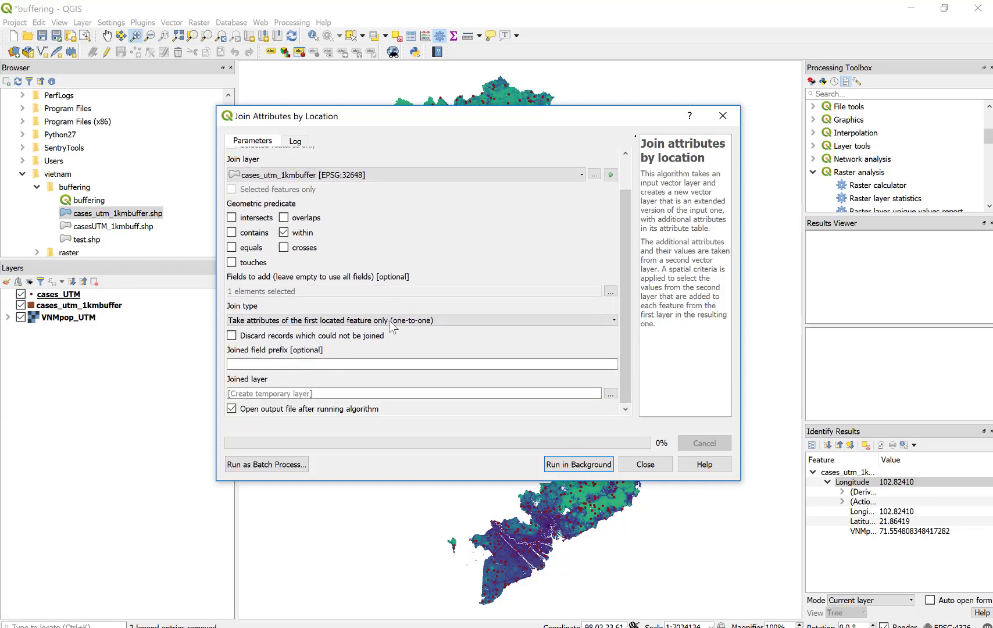
pyautogui.click(610, 393)
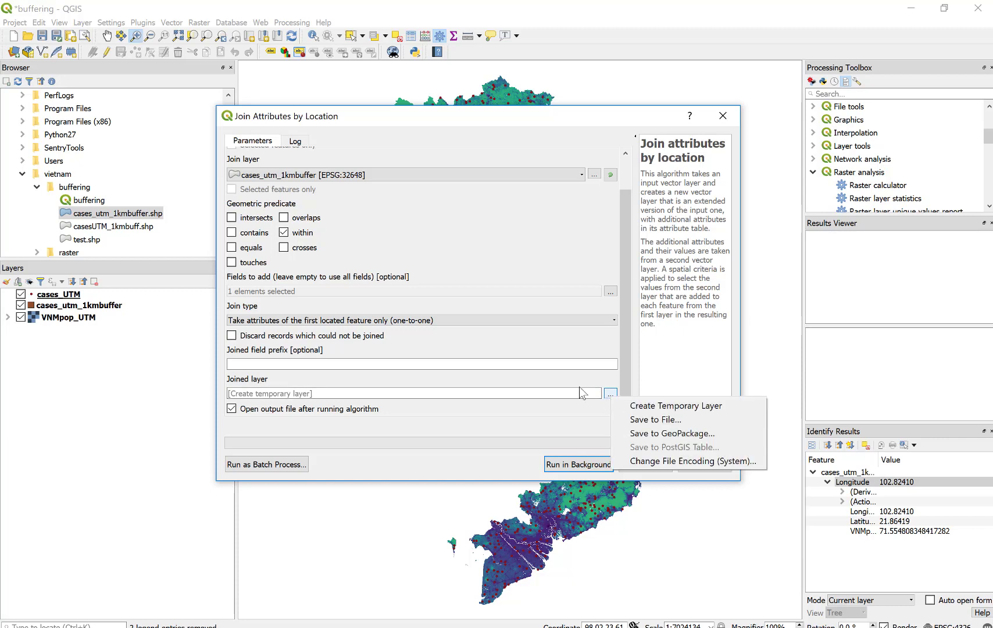
pyautogui.click(661, 416)
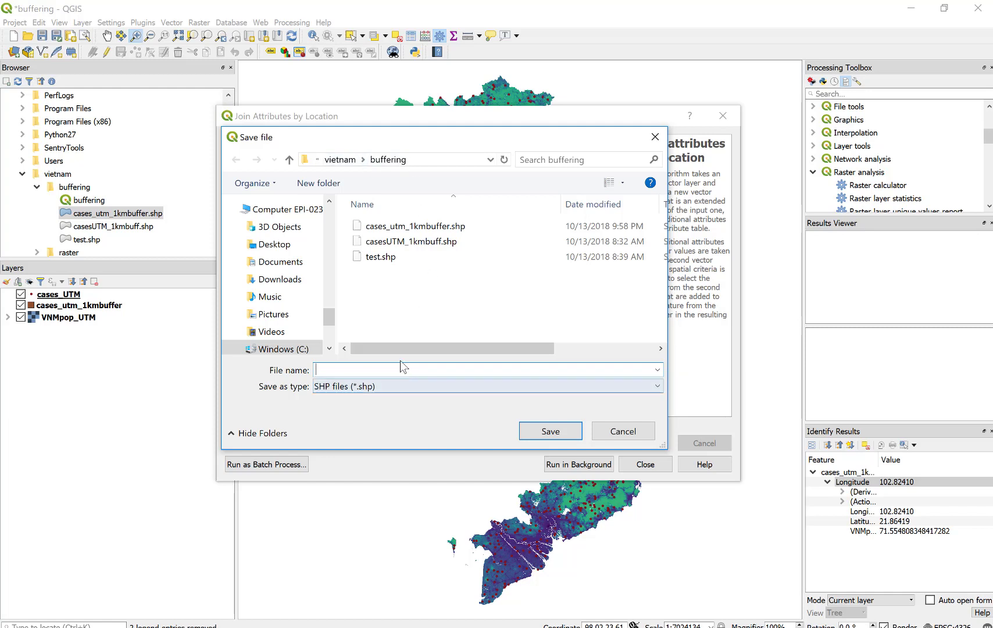
pyautogui.write('cas')
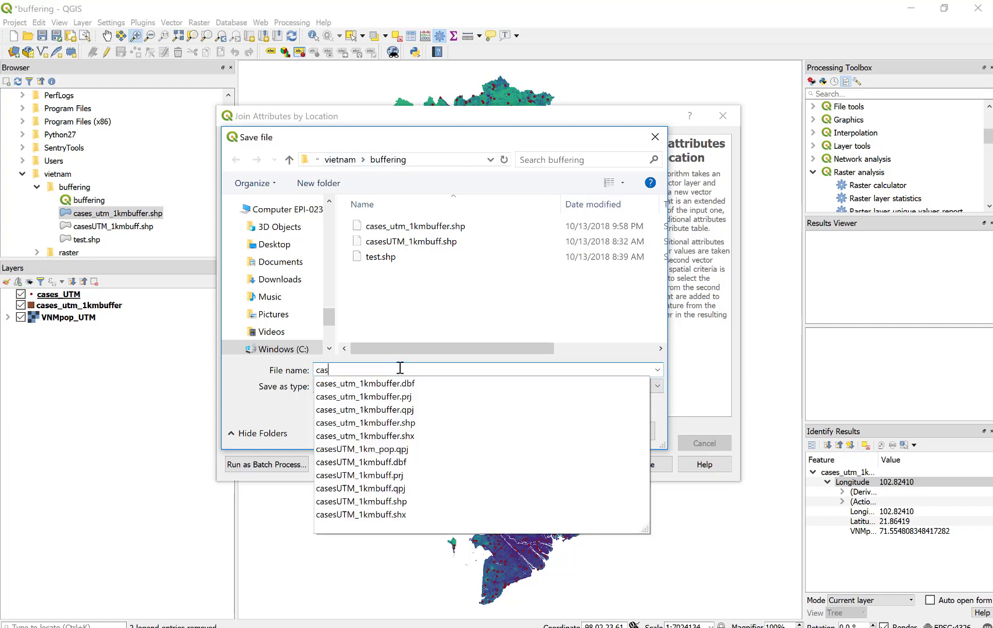
pyautogui.write('esUTM')
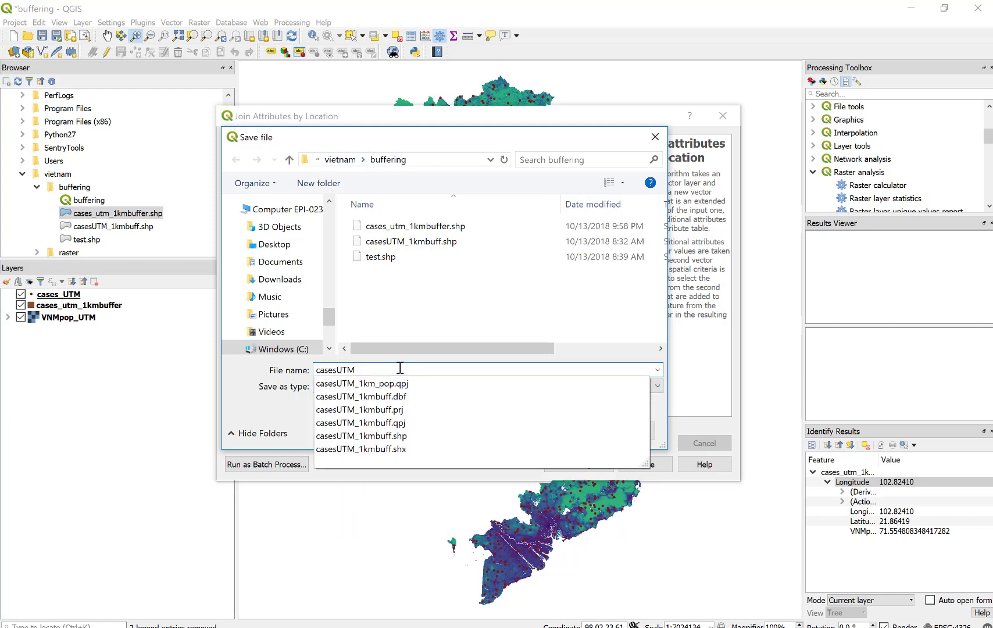
pyautogui.write('_popsum1km')
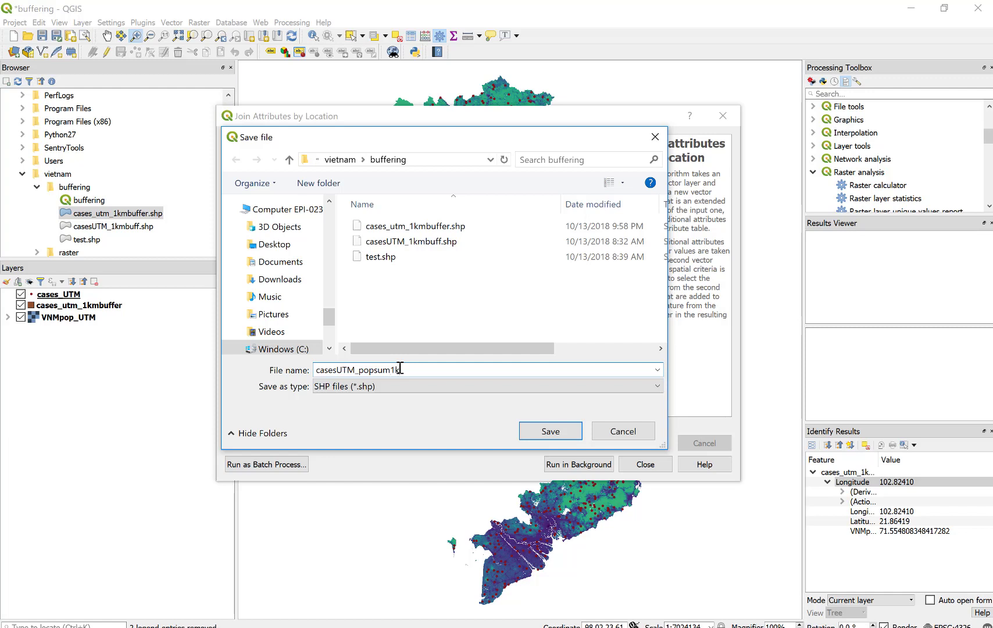
pyautogui.click(563, 433)
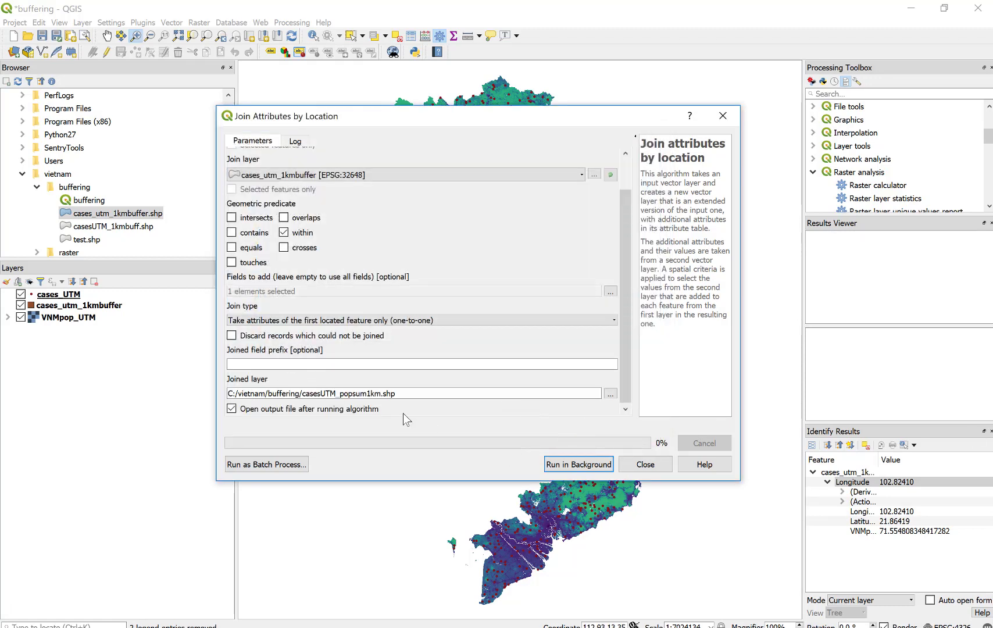
pyautogui.click(231, 409)
pyautogui.click(590, 465)
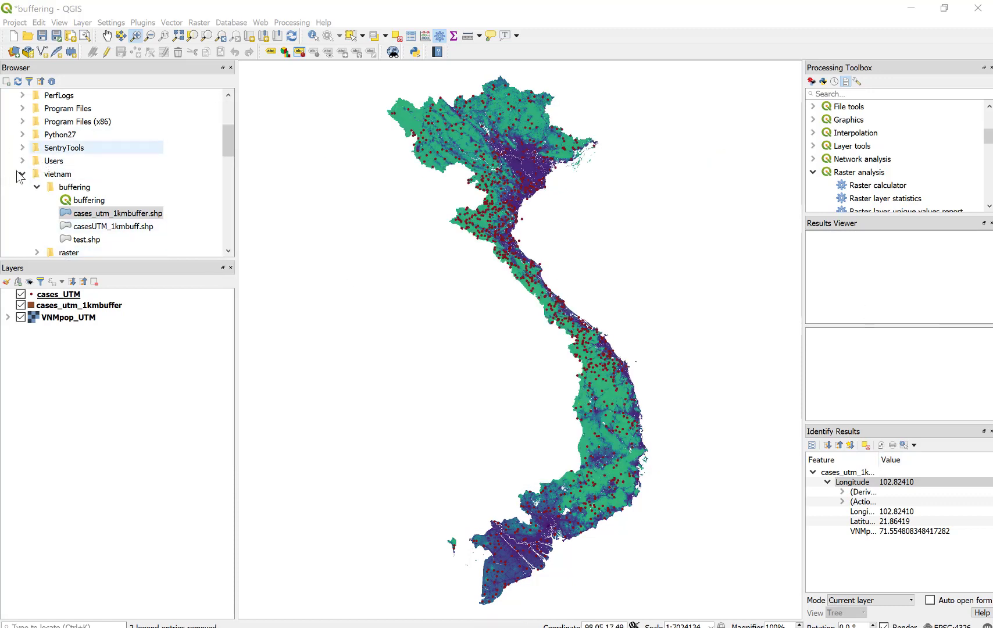
# Step: Add casesUTM_popsum1km.shp from the refreshed buffering folder as the uppermost layer and open its attribute table
pyautogui.click(18, 82)
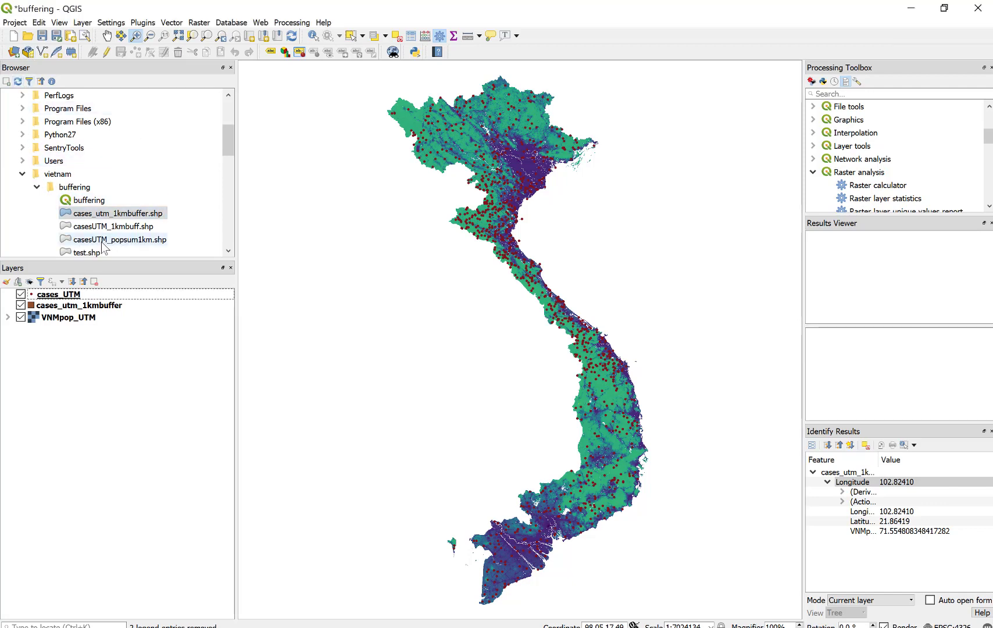
pyautogui.moveTo(101, 240)
pyautogui.mouseDown()
pyautogui.moveTo(133, 240)
pyautogui.moveTo(140, 305)
pyautogui.moveTo(79, 305)
pyautogui.moveTo(77, 295)
pyautogui.mouseUp()
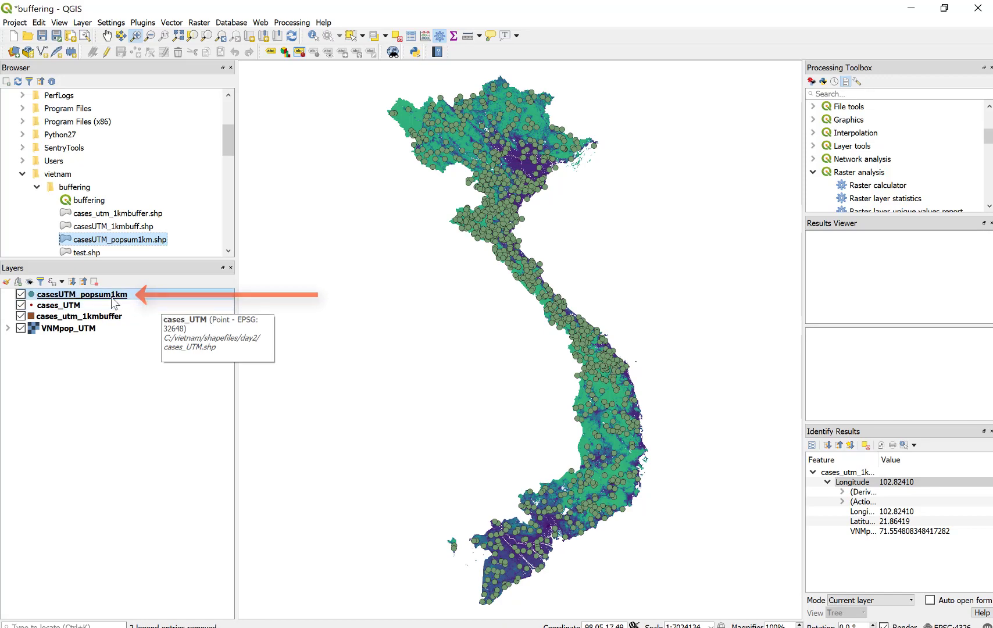
pyautogui.rightClick(91, 296)
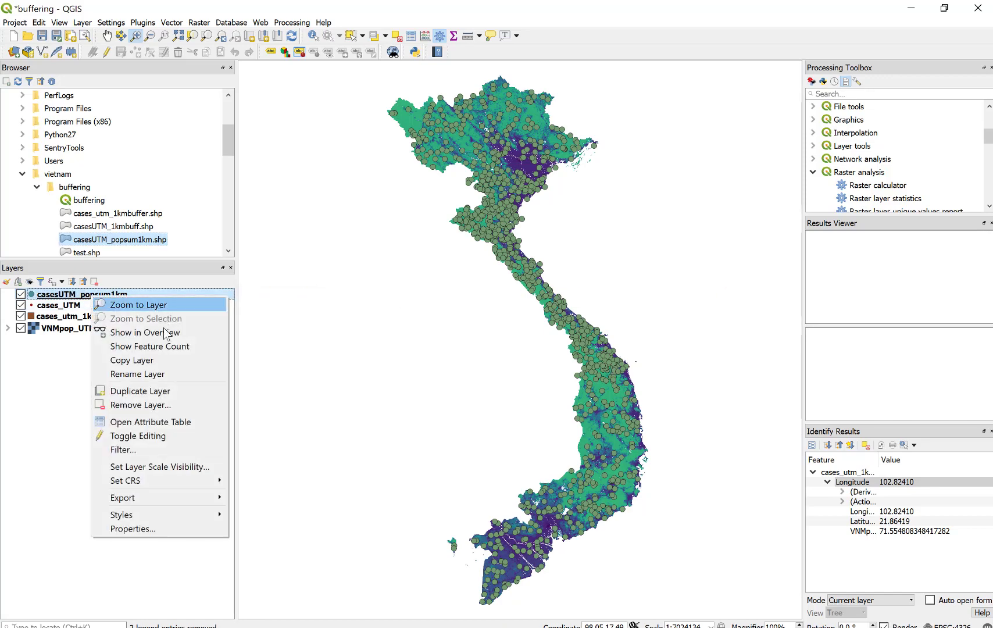
pyautogui.click(178, 423)
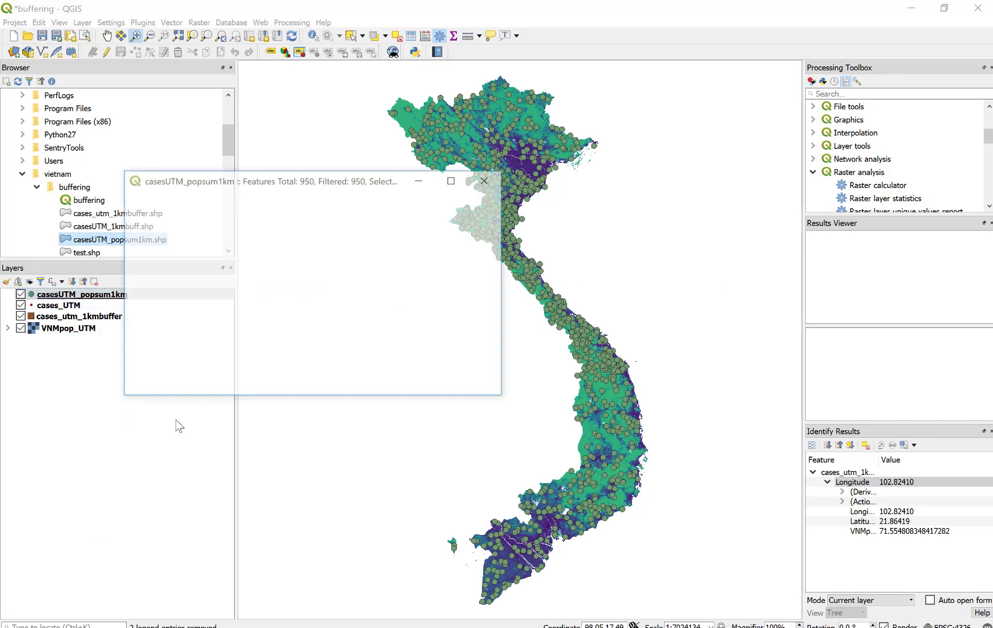
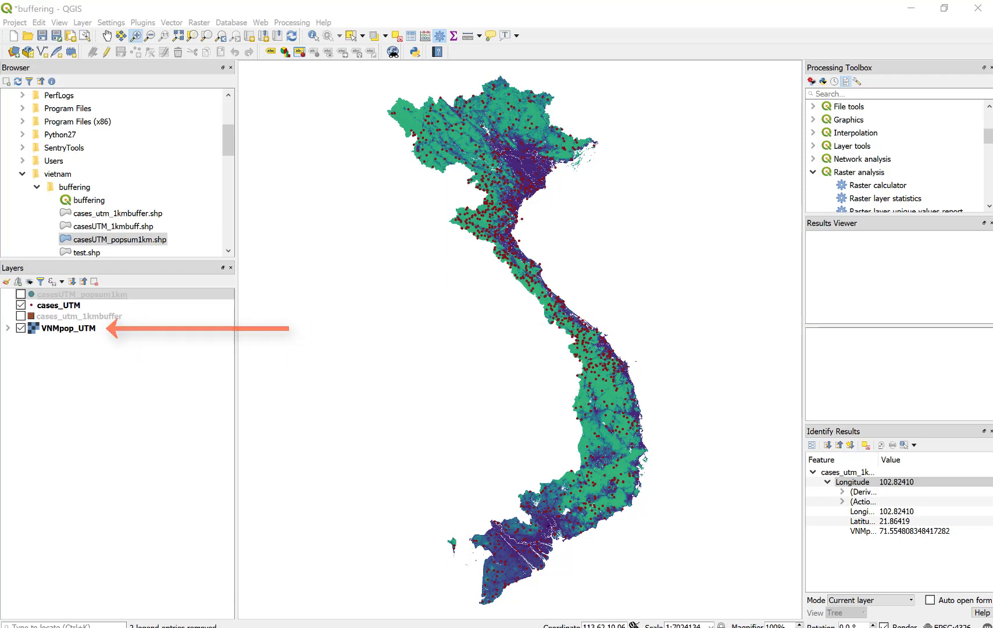
# Step: Turn on the cases_utm_1kmbuffer layer and open its attribute table to examine the buffers and their population sums
pyautogui.click(21, 316)
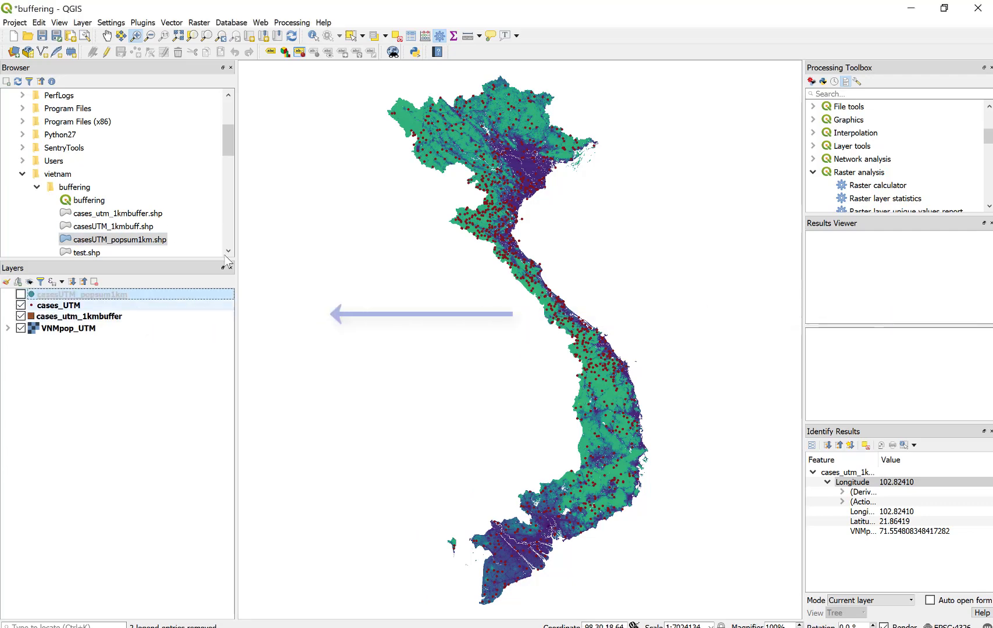
pyautogui.moveTo(488, 179); pyautogui.dragTo(488, 180)
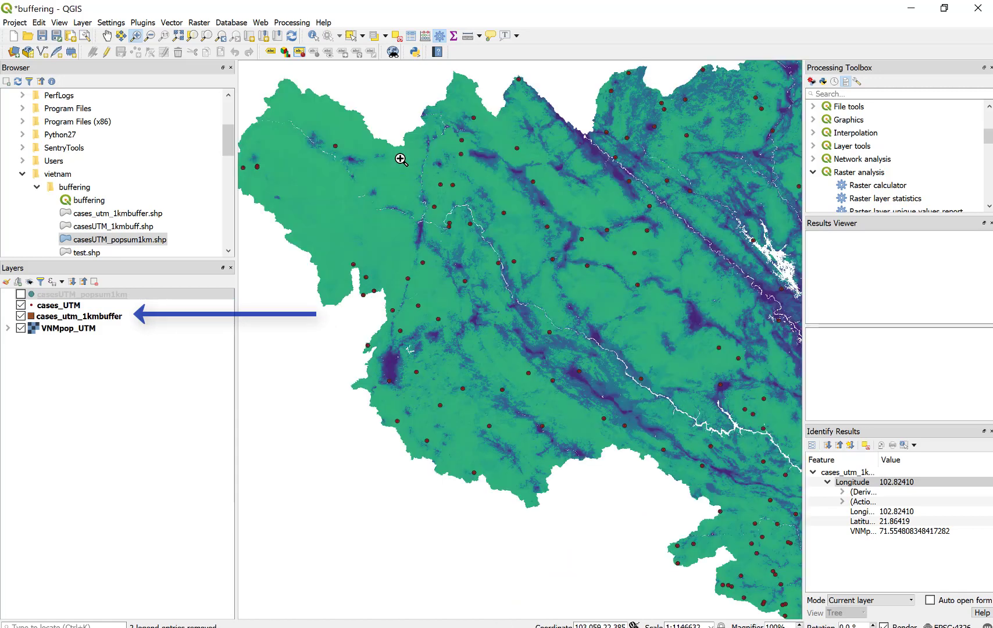
pyautogui.moveTo(401, 160); pyautogui.dragTo(501, 263)
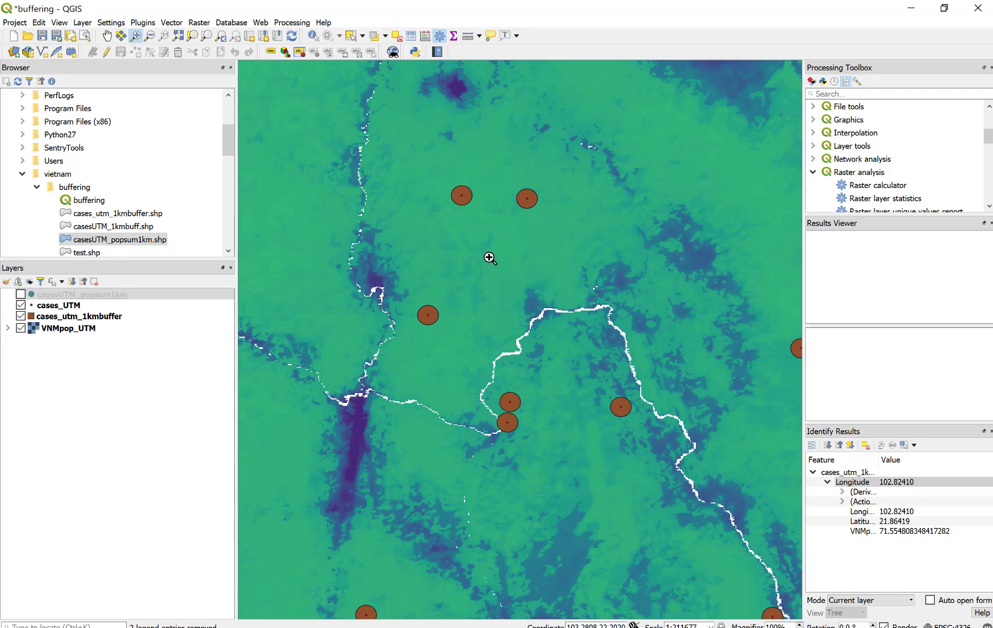
pyautogui.rightClick(81, 317)
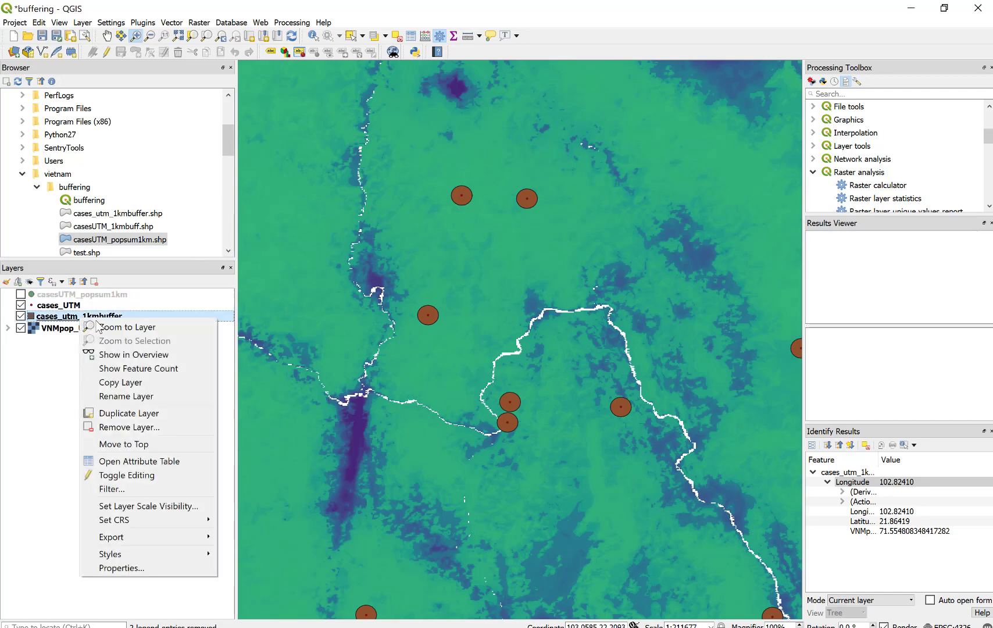
pyautogui.click(160, 463)
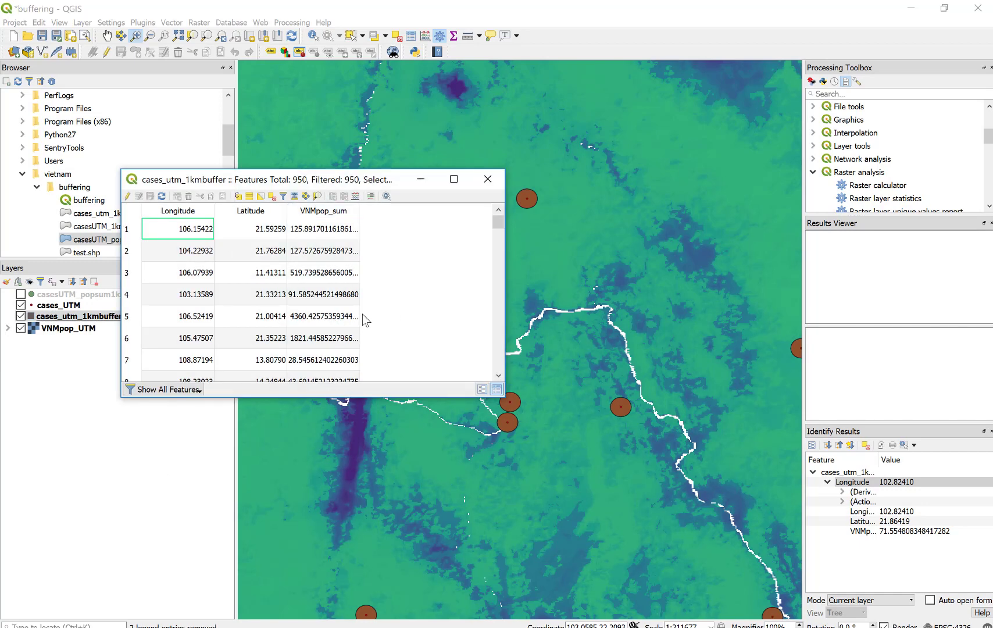
# Step: Turn on the casesUTM_popsum1km layer and open its attribute table to examine the sums joined to the points
pyautogui.click(20, 294)
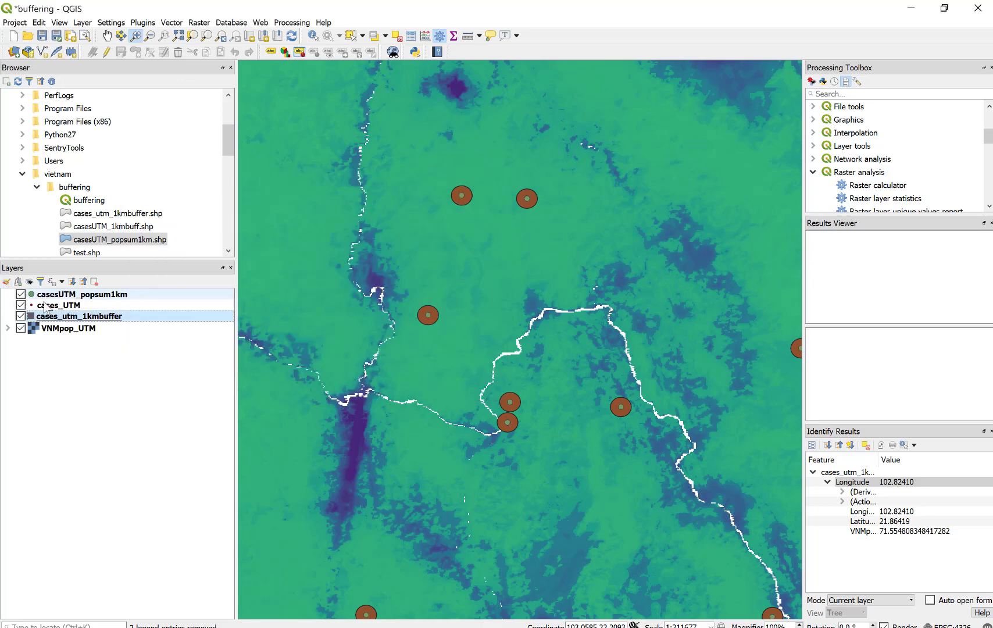
pyautogui.rightClick(104, 294)
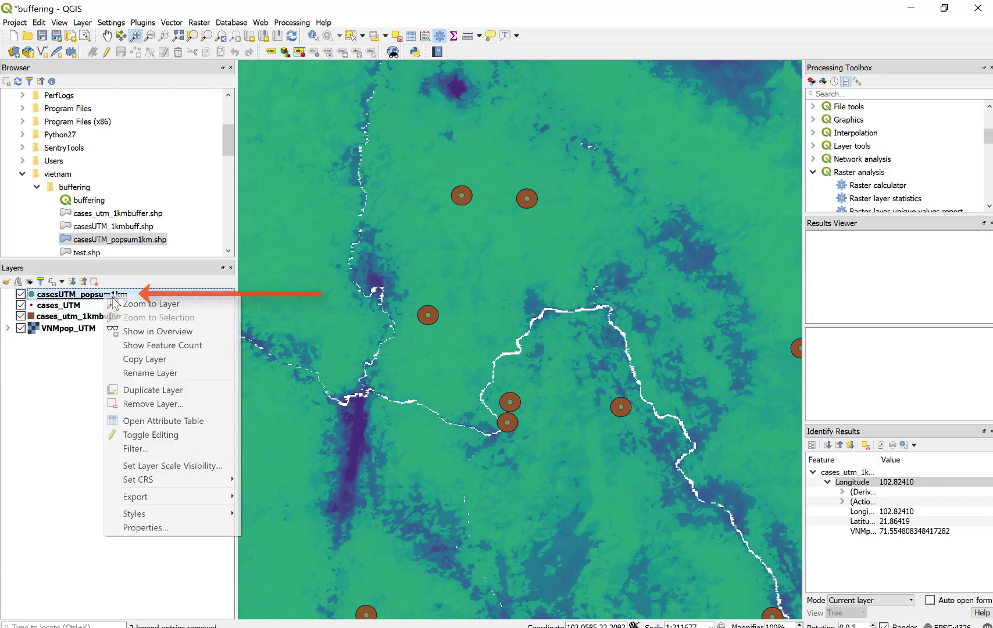
pyautogui.click(169, 420)
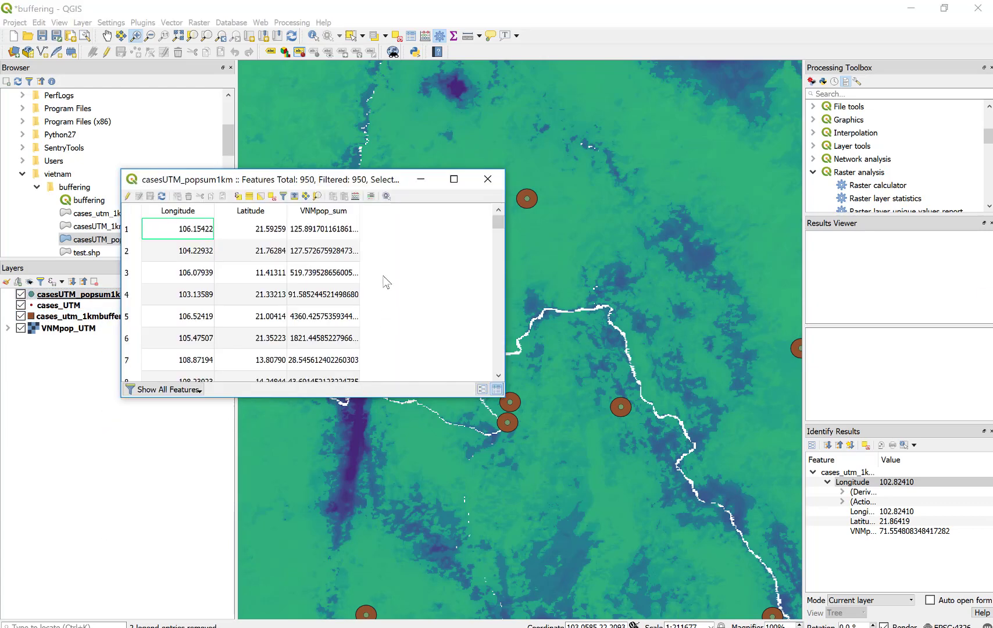